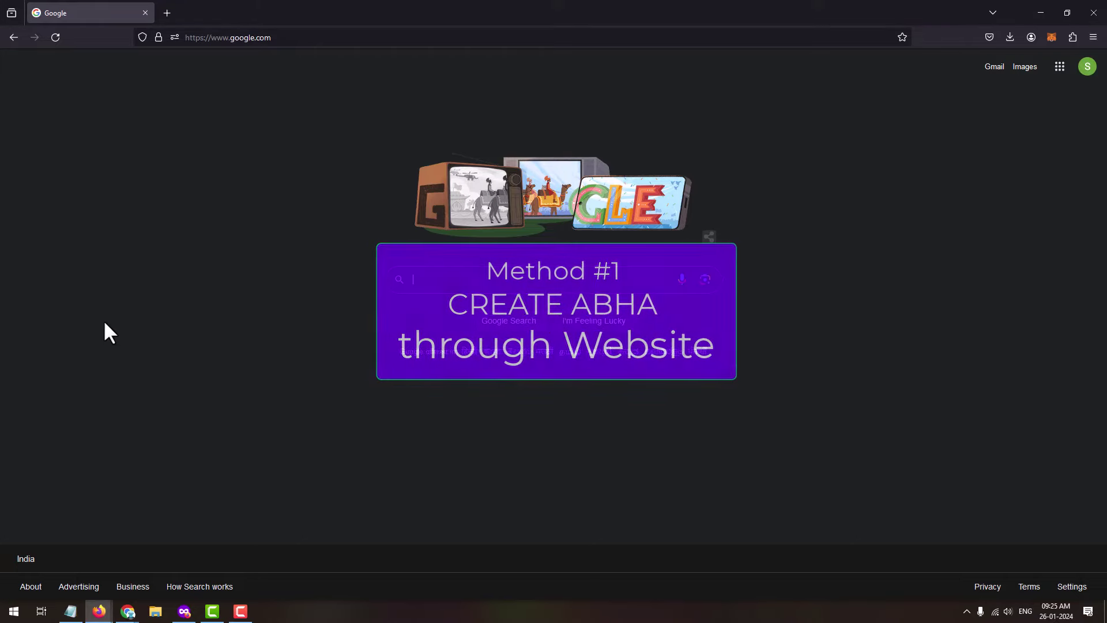
- Search Google for 'abha' and open the official ABHA | ABDM website from the results
text(abha)
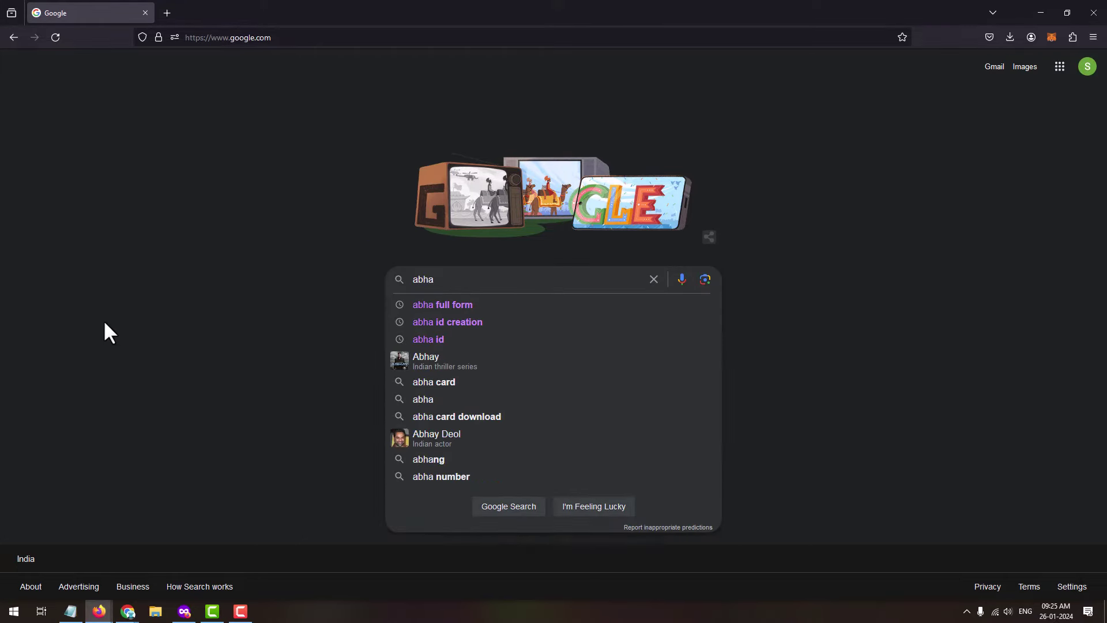
key(Return)
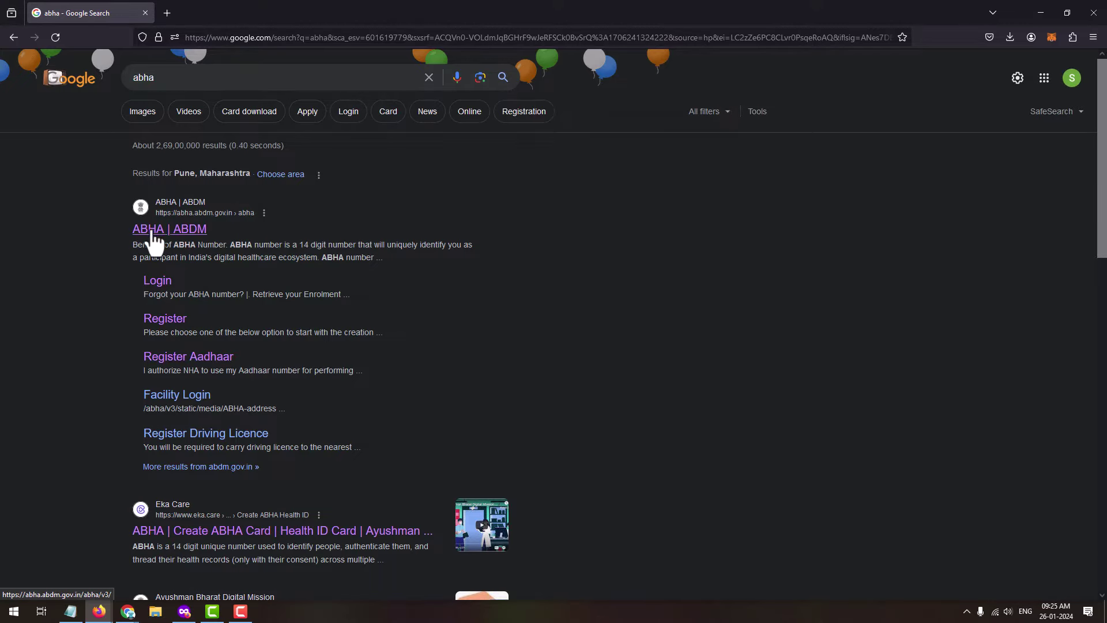
click(191, 231)
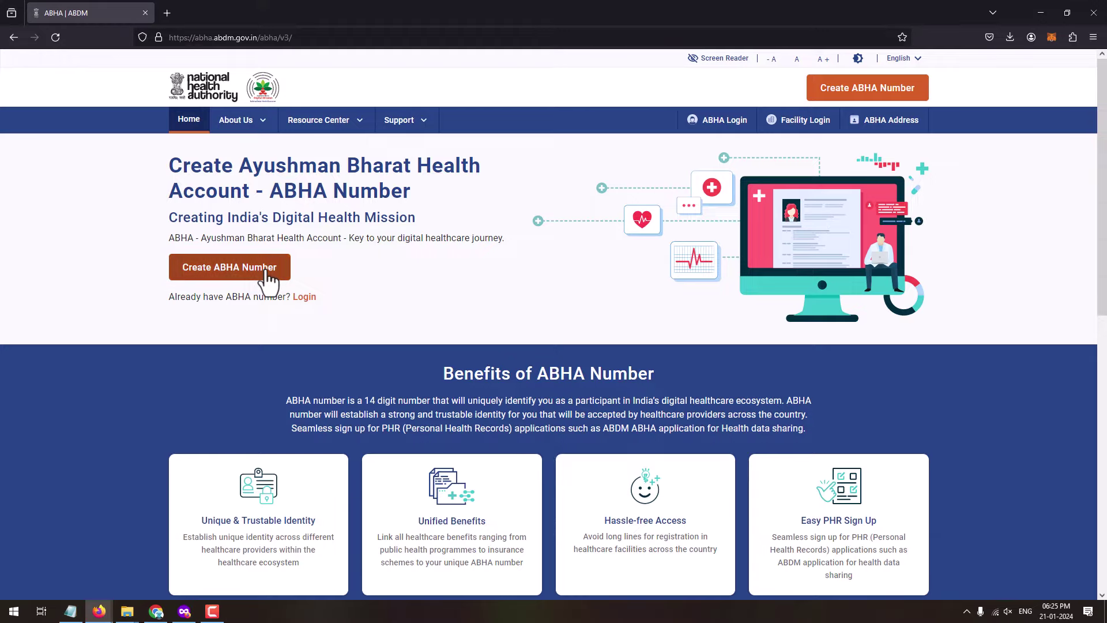
- Choose Create ABHA Number and pick the 'Create your ABHA number using Aadhaar' option
click(266, 272)
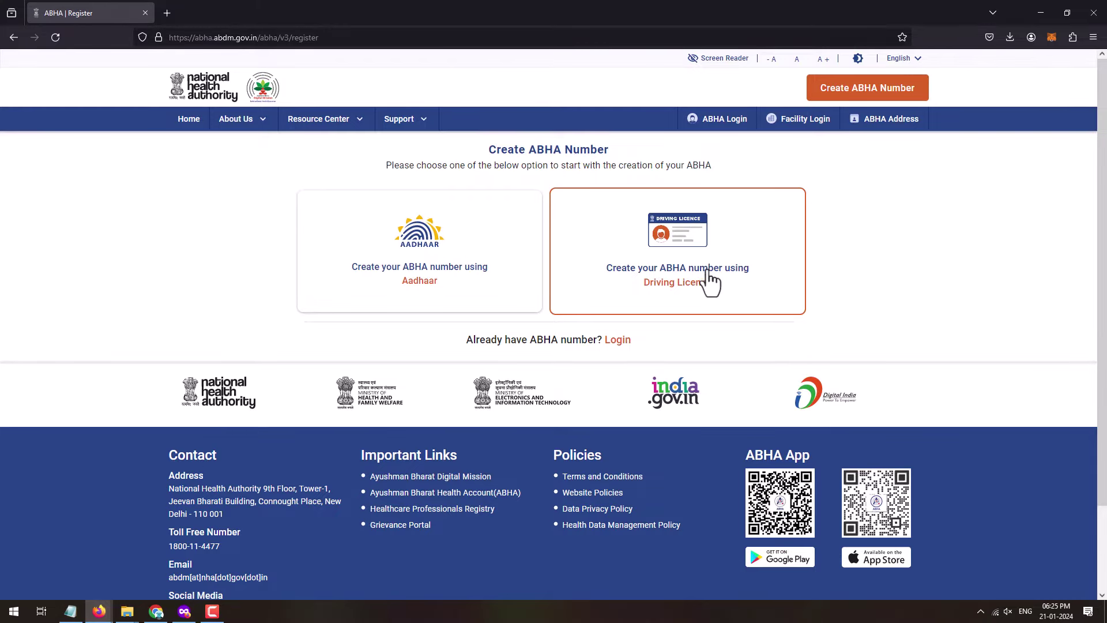
click(424, 266)
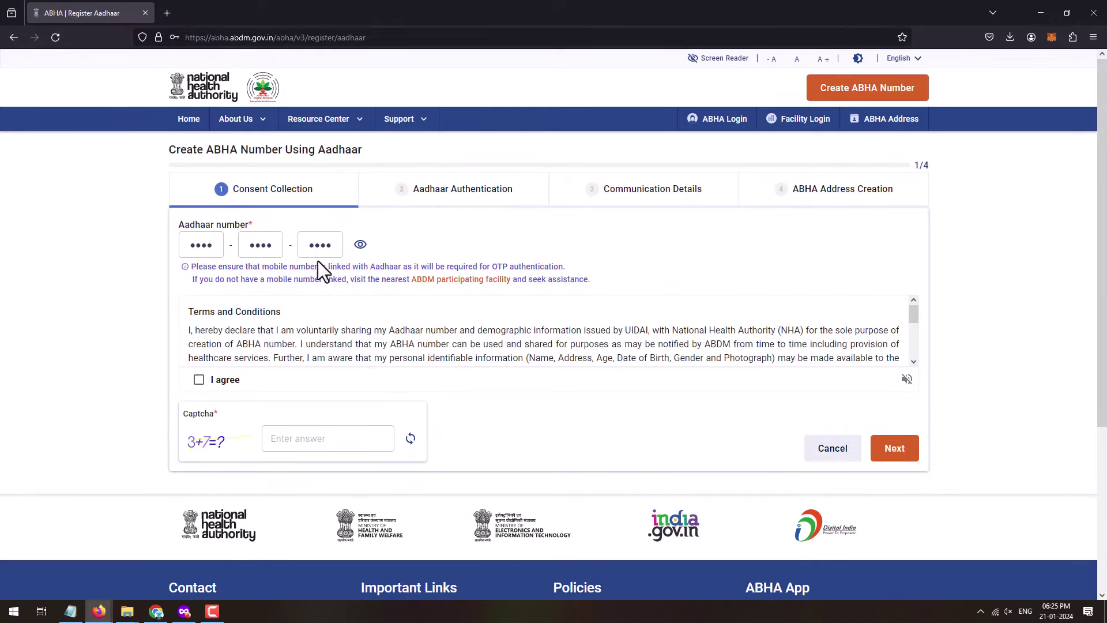
- Agree to the terms, answer the captcha with 10, and go on to Aadhaar authentication
click(199, 381)
click(297, 439)
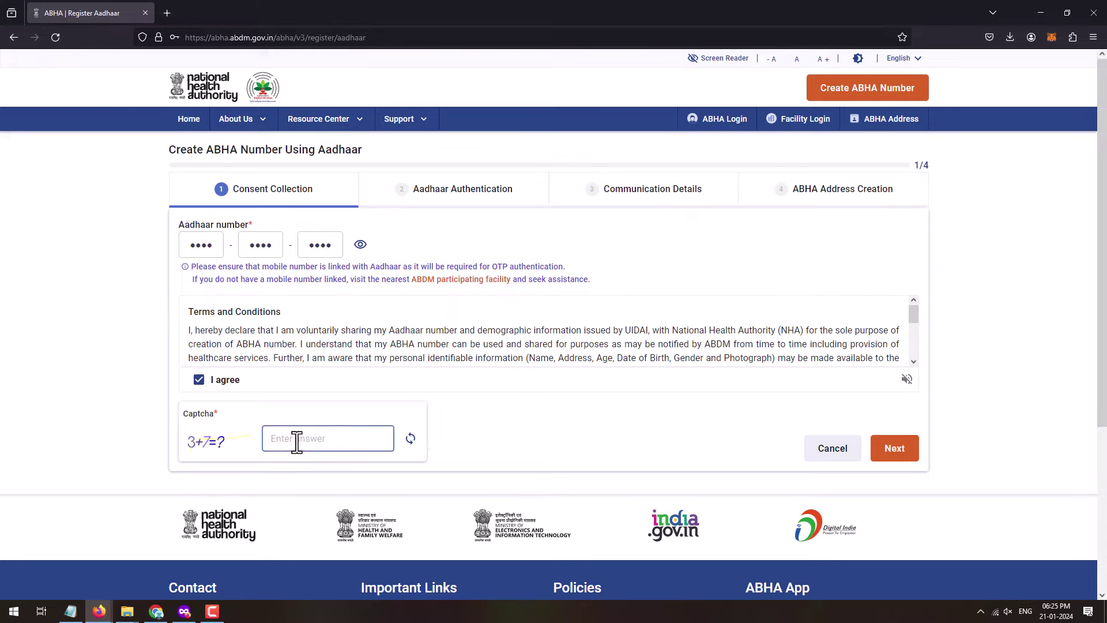
text(10)
click(893, 437)
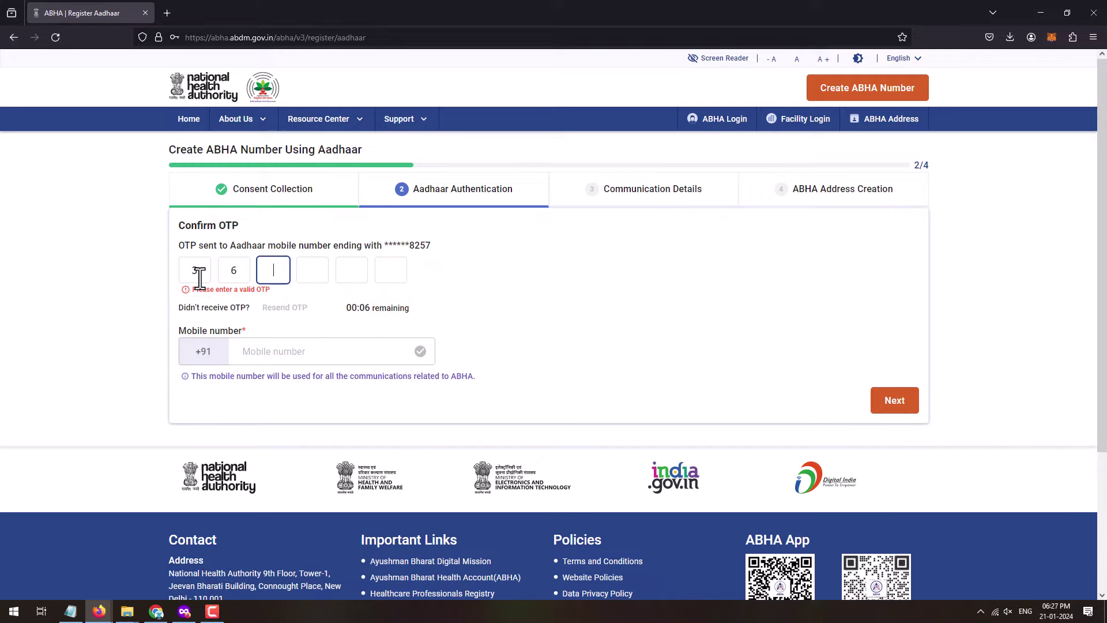
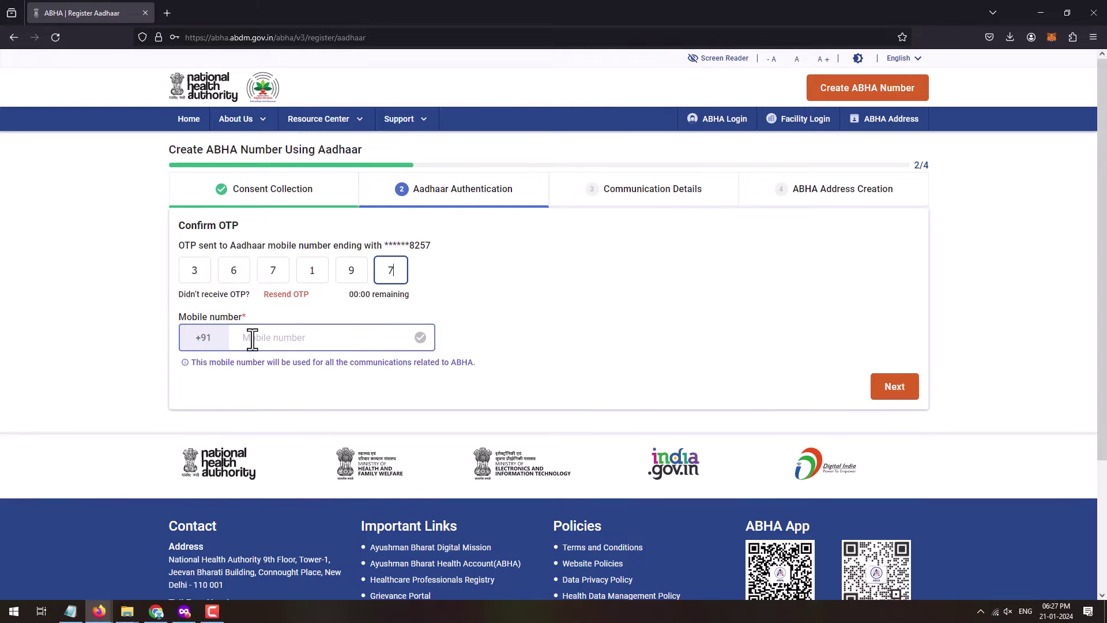
- Enter the Aadhaar OTP and paste in the mobile number, then submit them
click(252, 339)
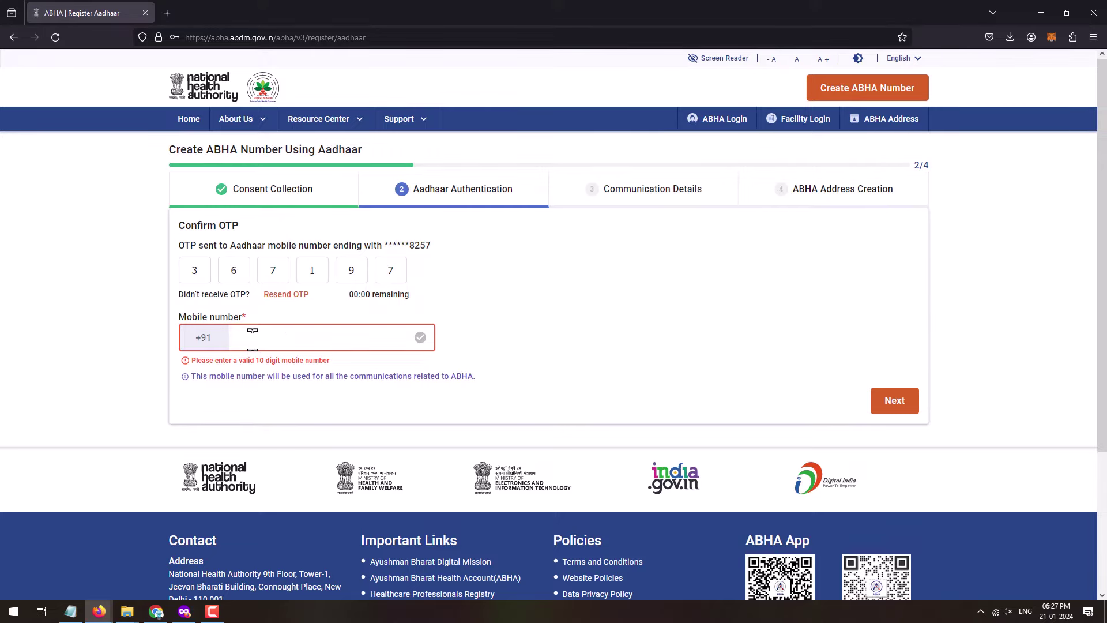
key(ctrl+v)
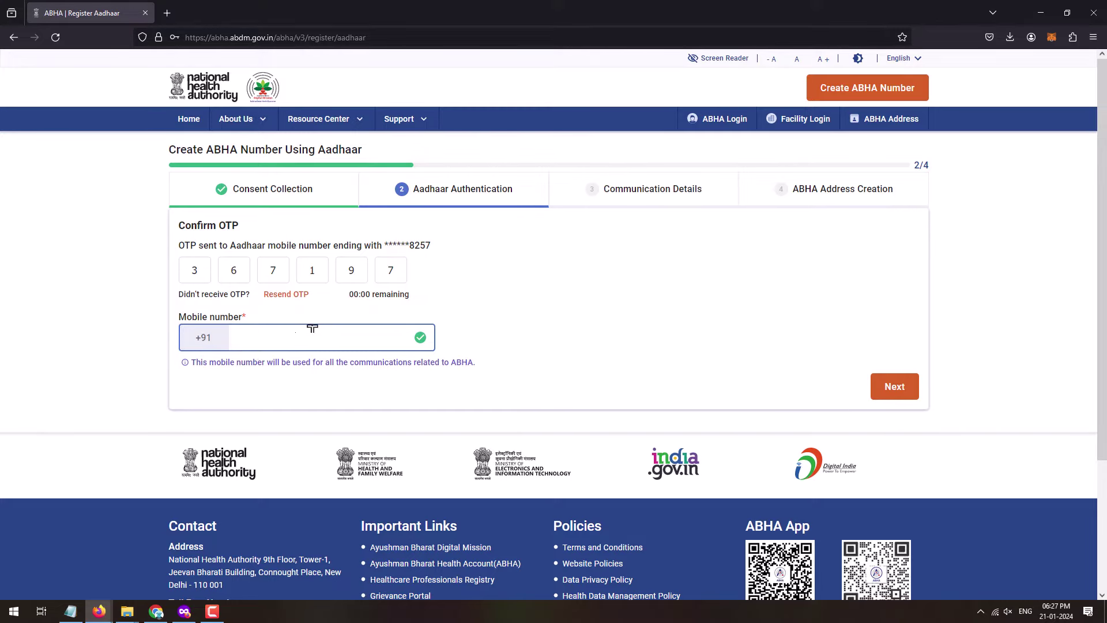
click(903, 394)
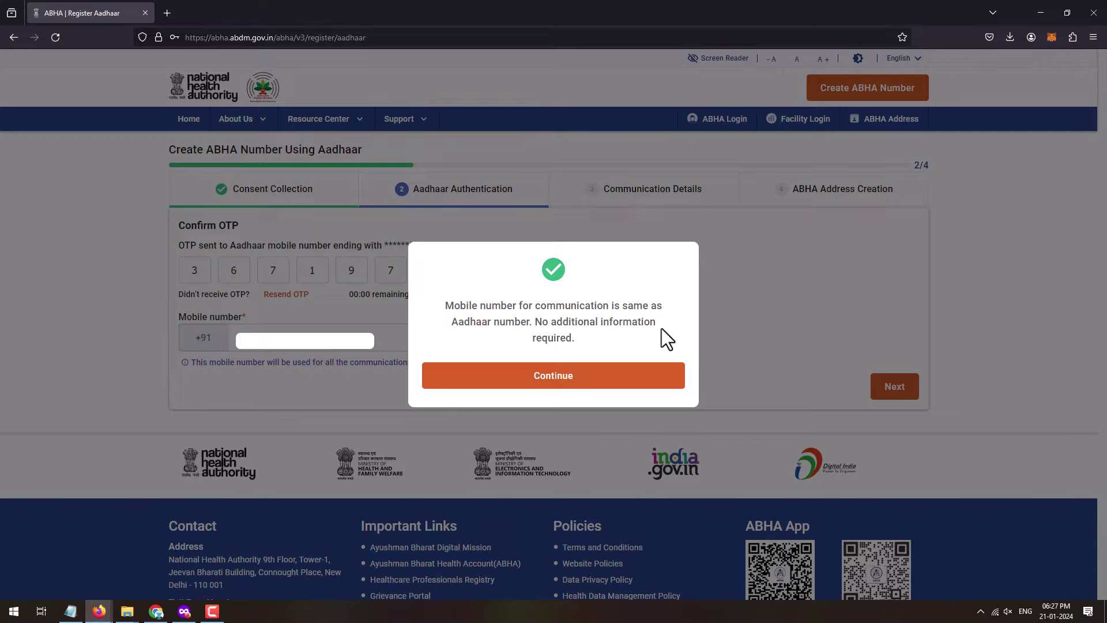
- Acknowledge the mobile number notice, enter the email address, and send its verification link
click(549, 381)
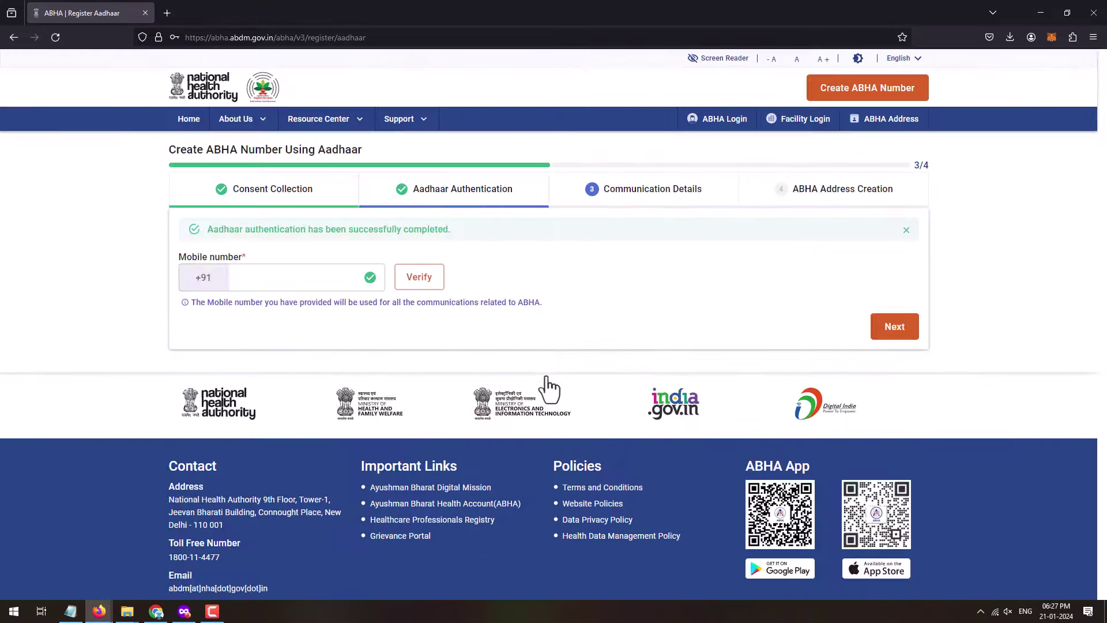
click(264, 274)
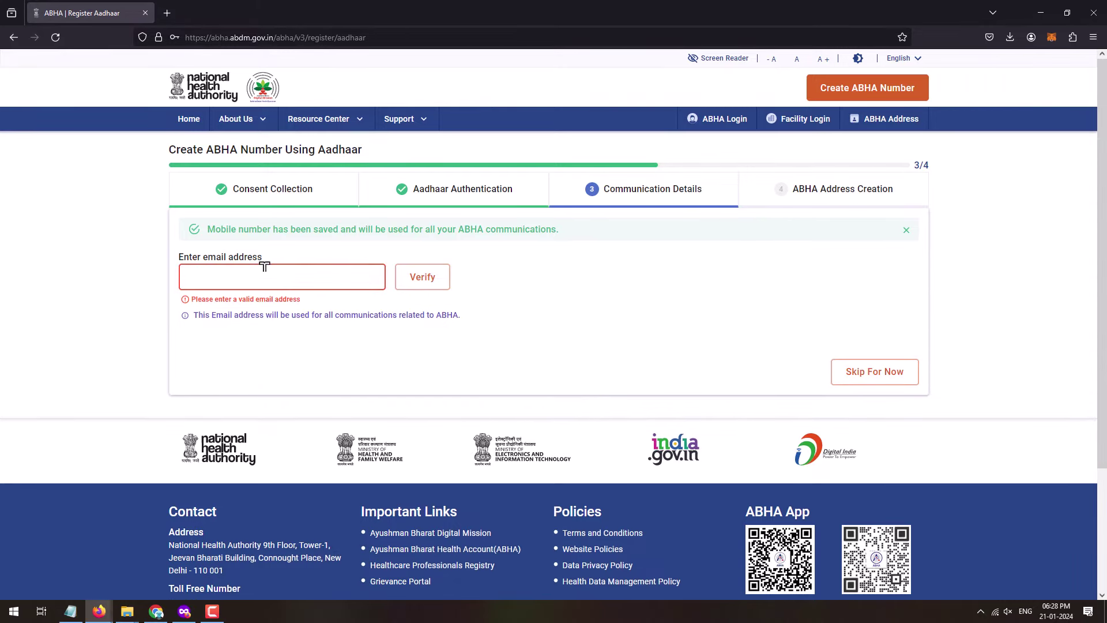
key(BackSpace)
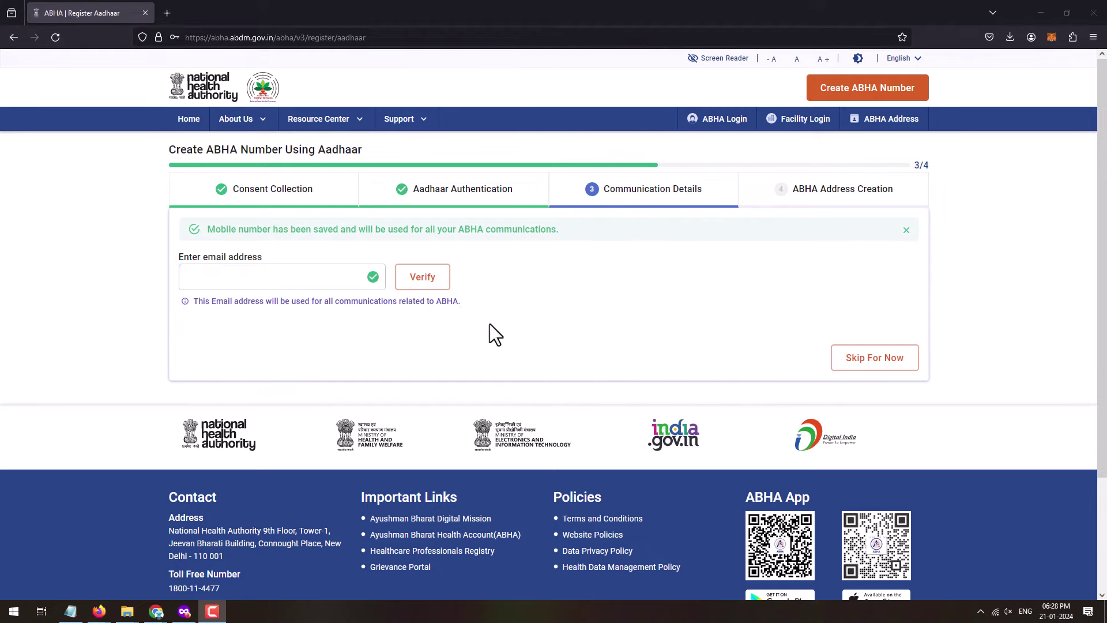
click(412, 284)
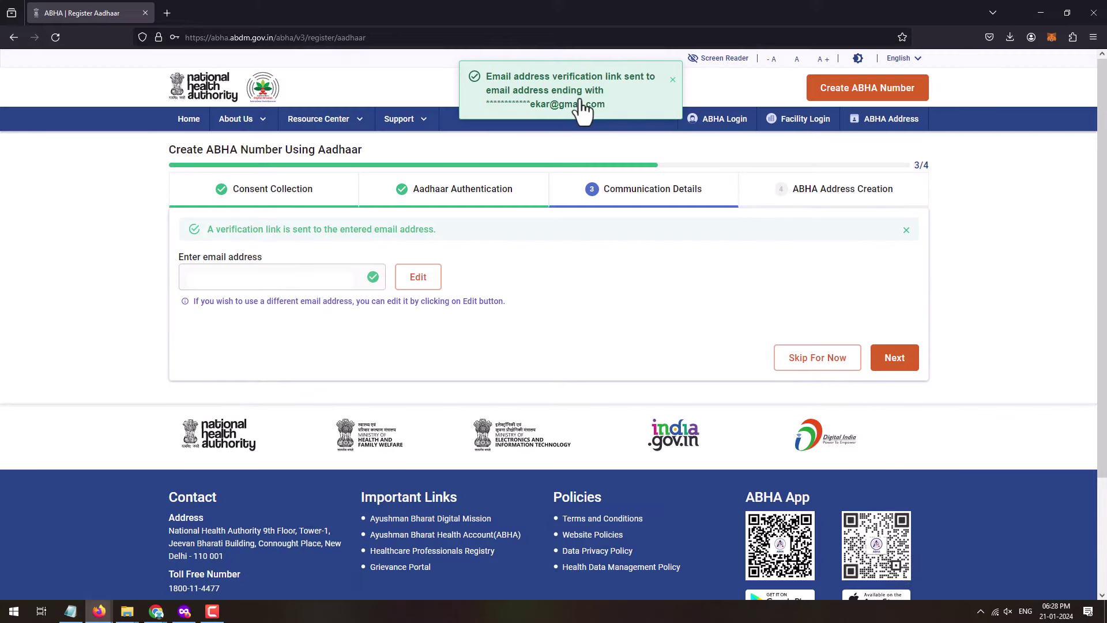
- Copy the verification link's address from the email in Gmail and start a new browser tab
key(alt+Tab)
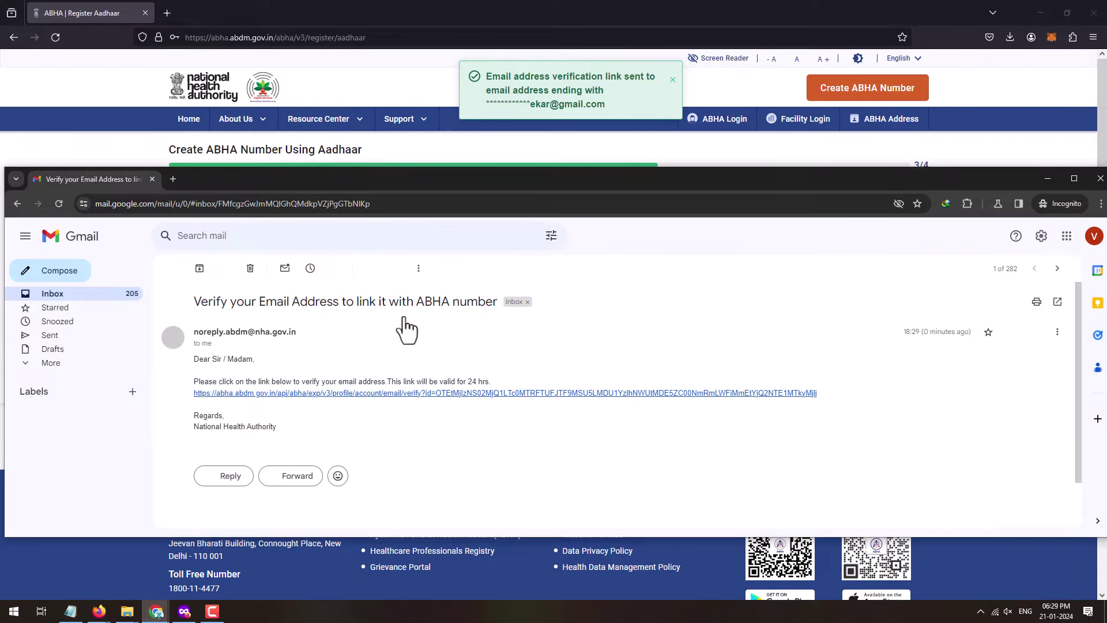
right_click(295, 393)
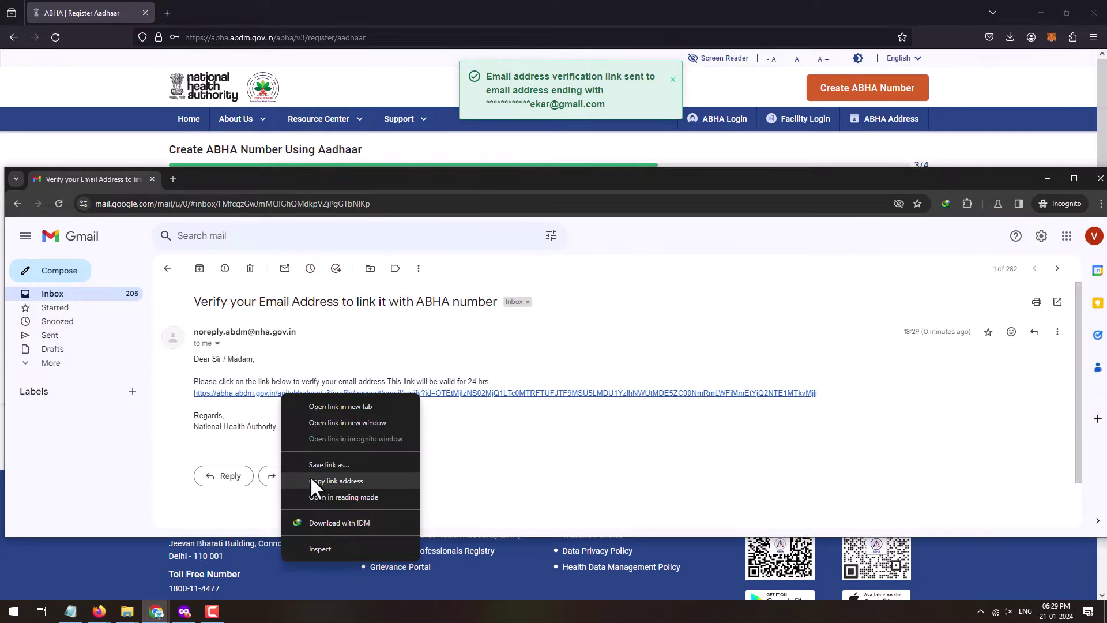
click(310, 475)
click(491, 9)
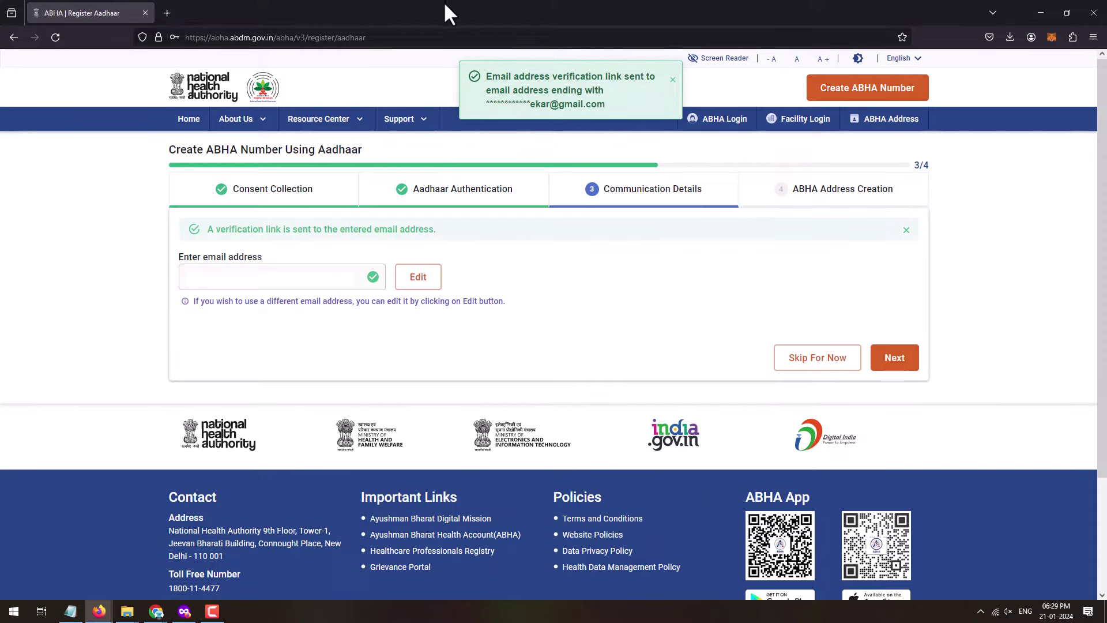
click(164, 2)
- Load the copied verification link in the new tab to verify the email, then close it
key(ctrl+v)
key(Return)
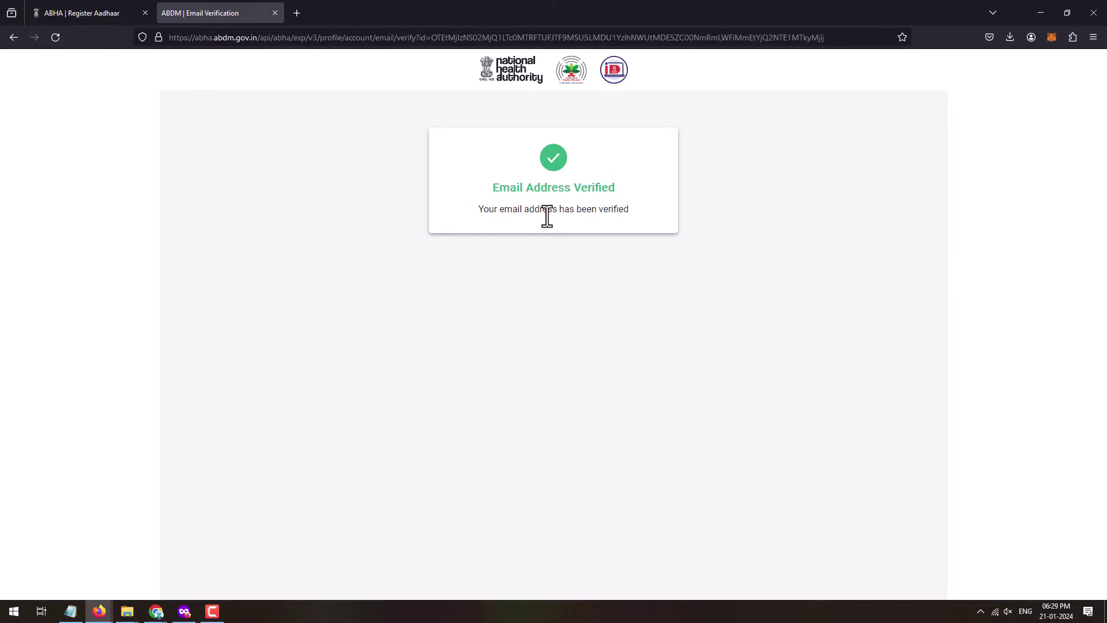
click(275, 13)
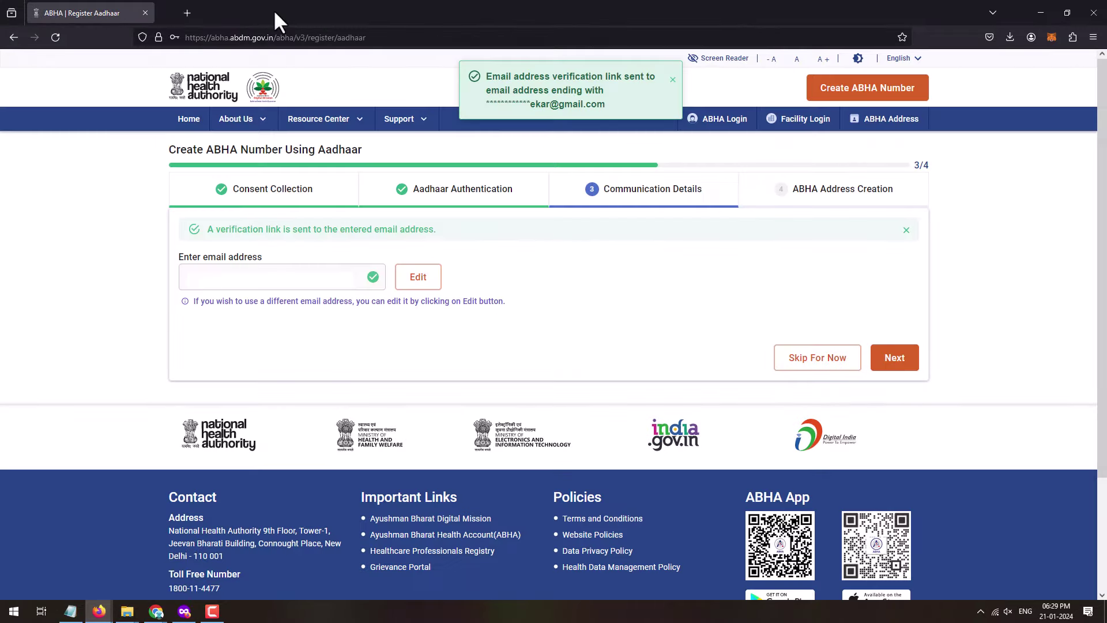
- Create the ABHA with the chosen ABHA address and download the ABHA card
click(895, 358)
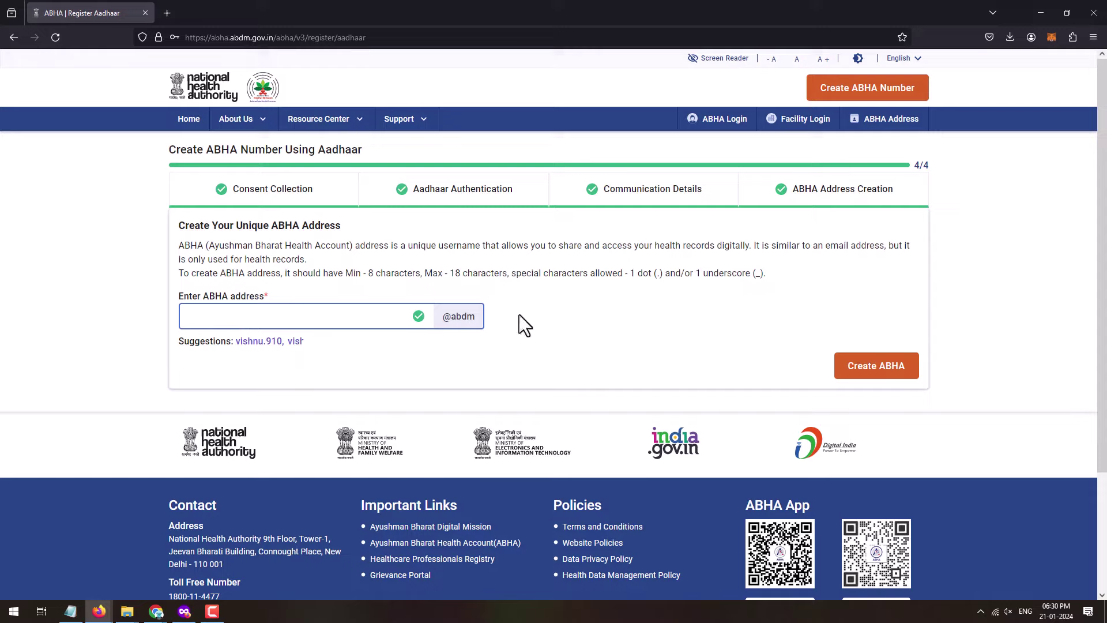
click(887, 380)
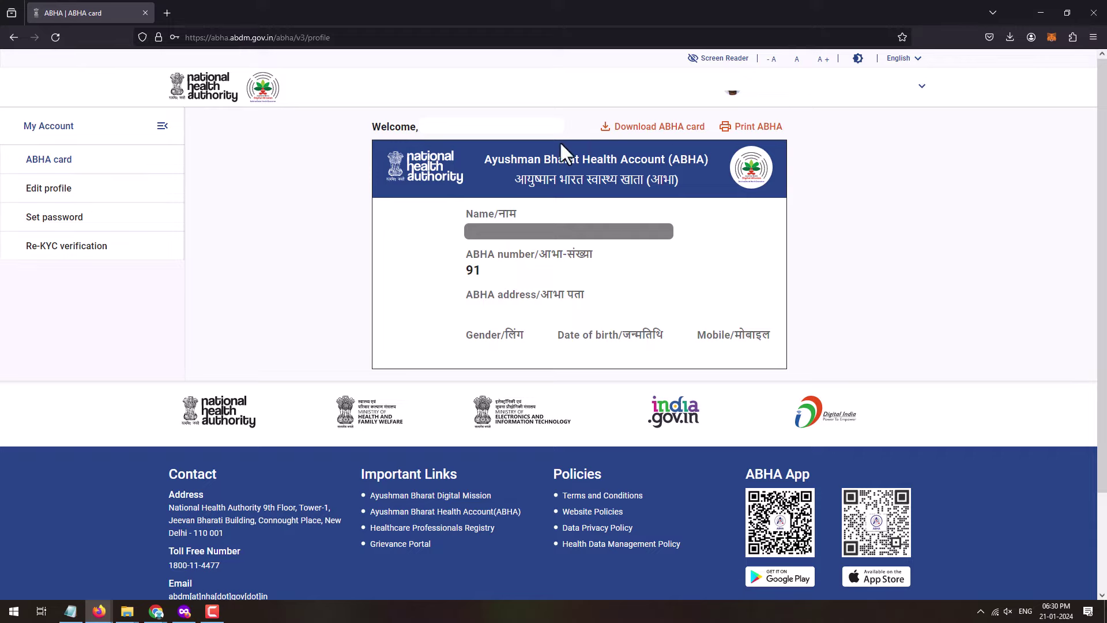
click(679, 129)
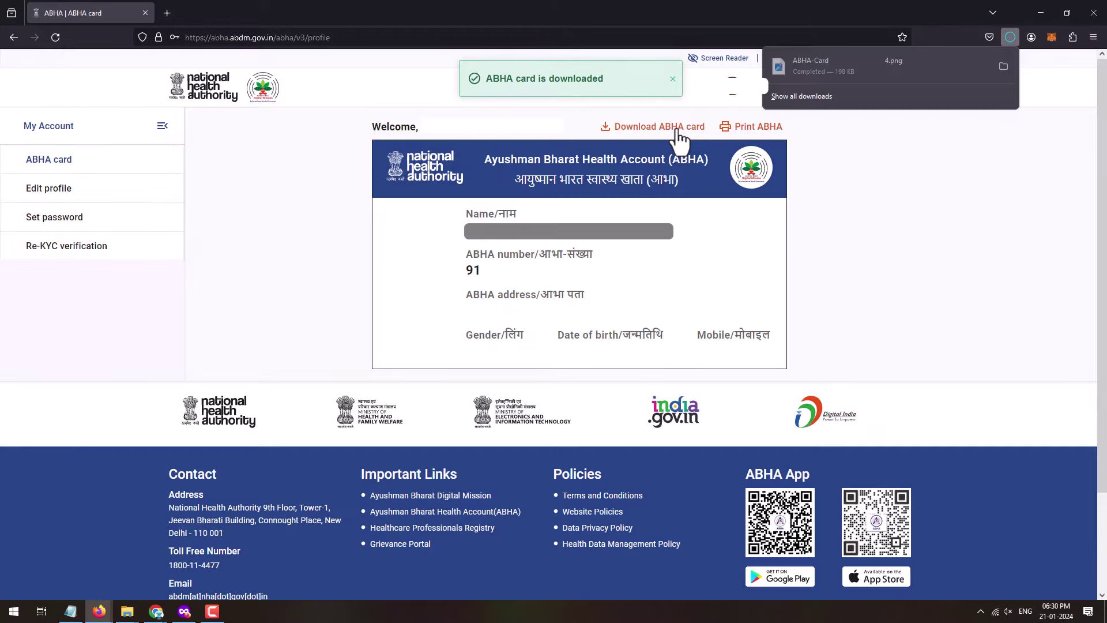
click(784, 71)
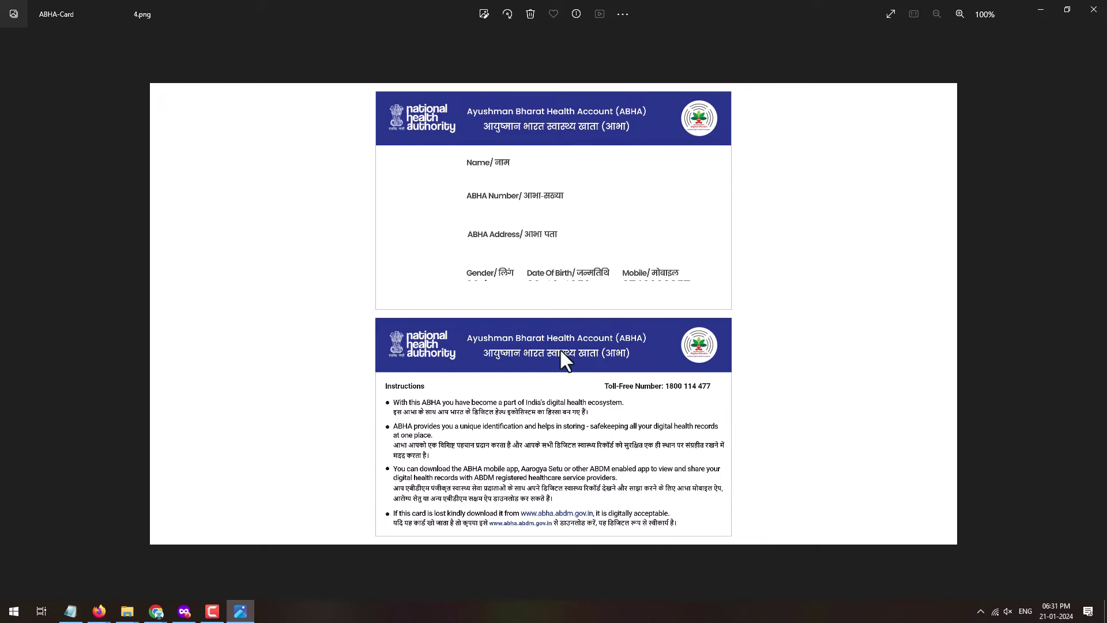
click(1094, 10)
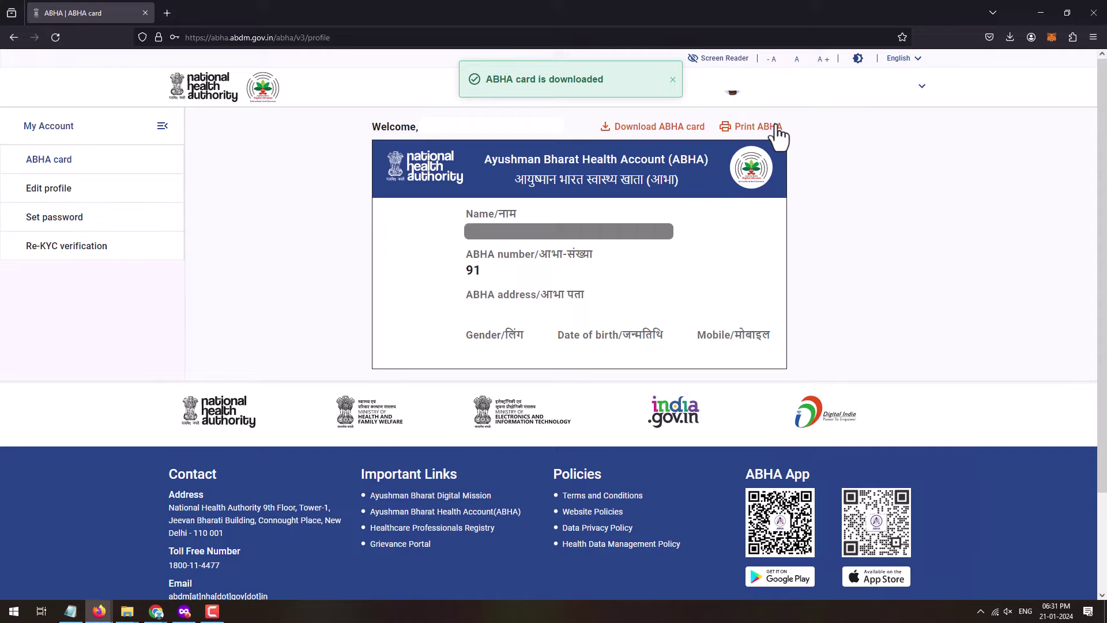
- Preview the ABHA card for printing, then browse the Edit profile, Set password and Re-KYC verification pages
click(777, 127)
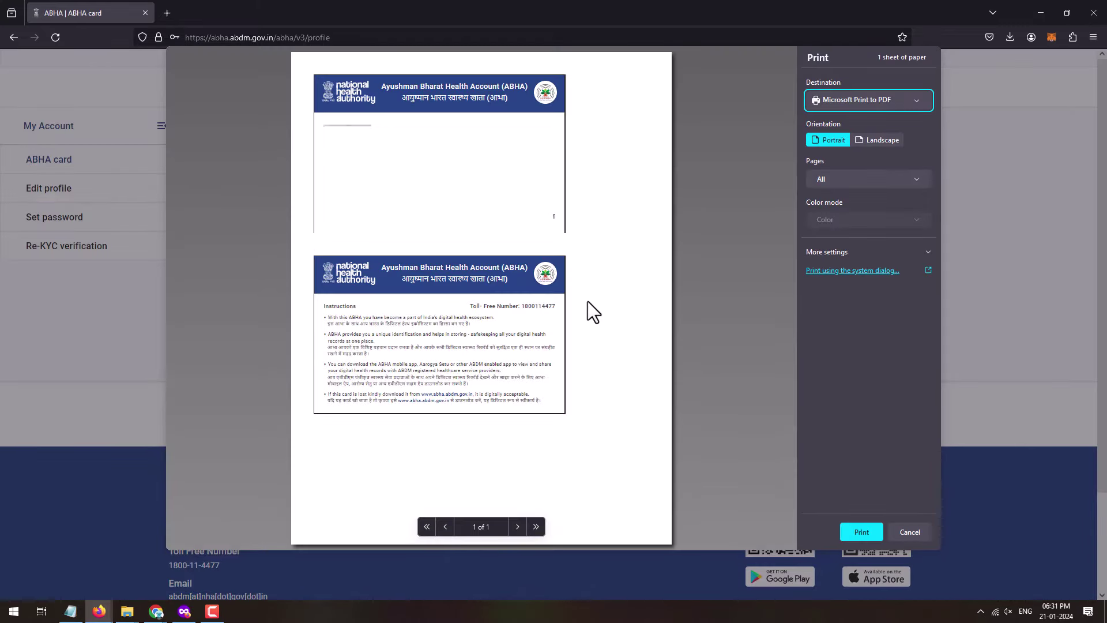
click(910, 531)
click(69, 193)
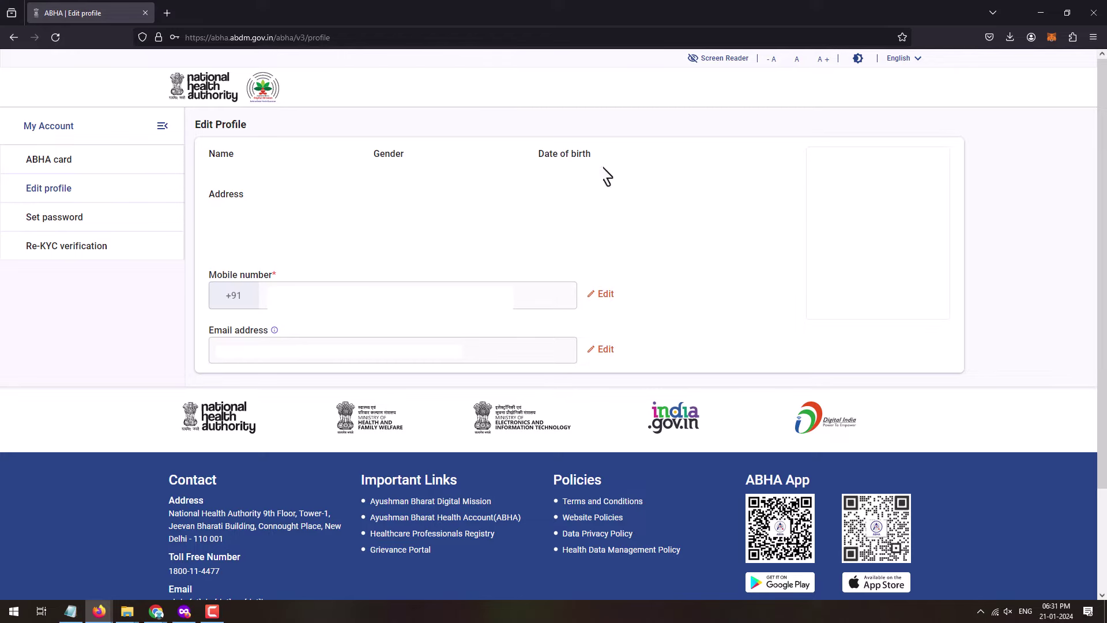
click(93, 228)
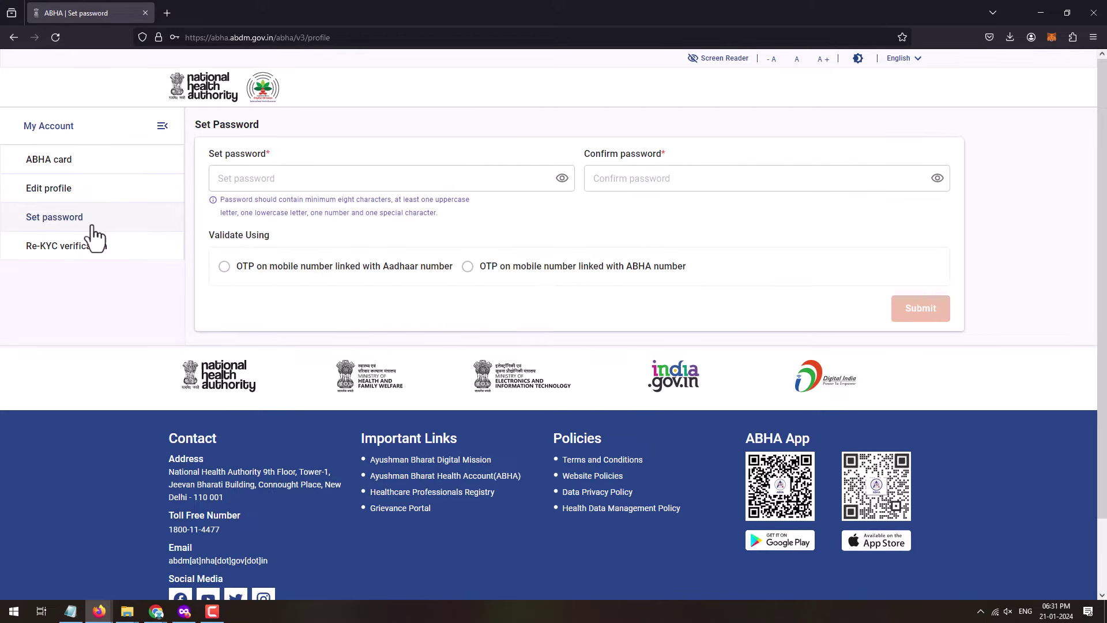
click(90, 245)
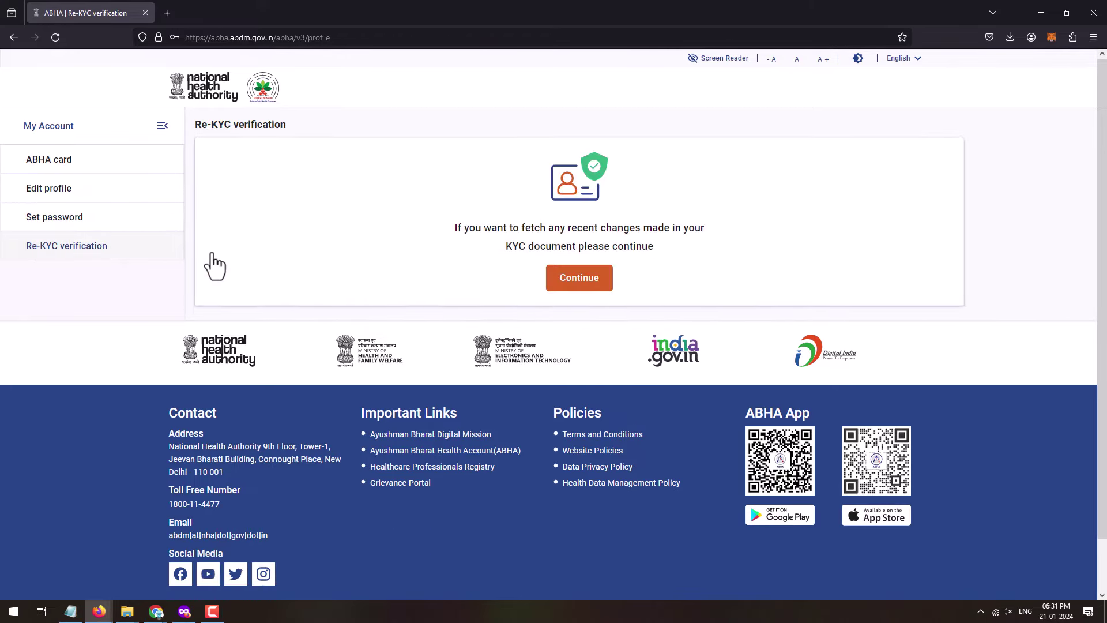
click(580, 277)
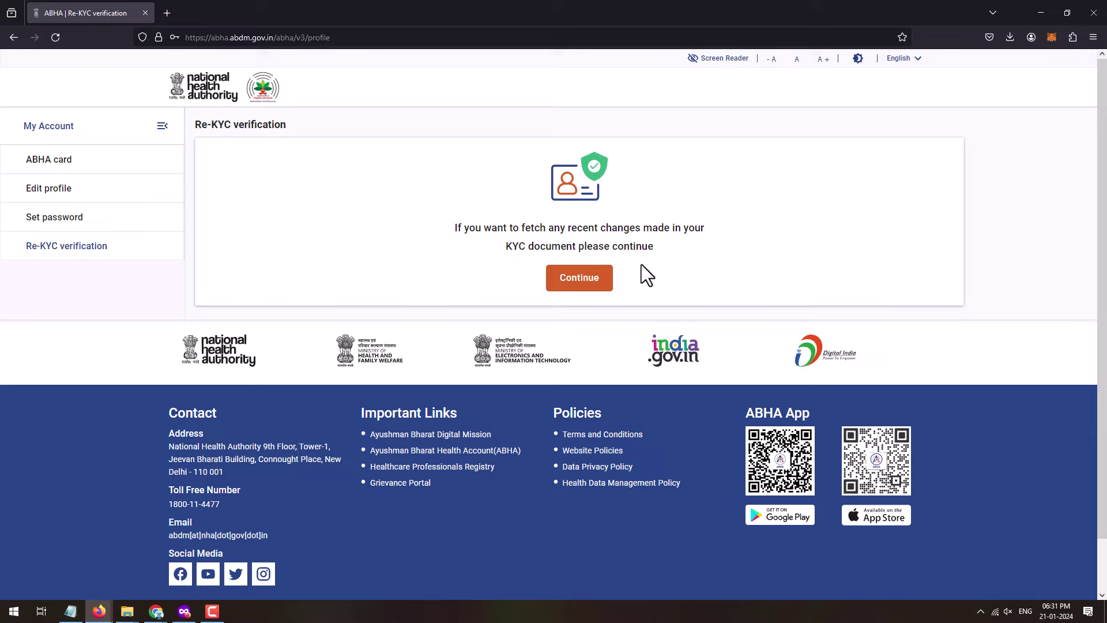
- Return to the ABHA card view, log out via the profile menu, and open the login page
click(51, 163)
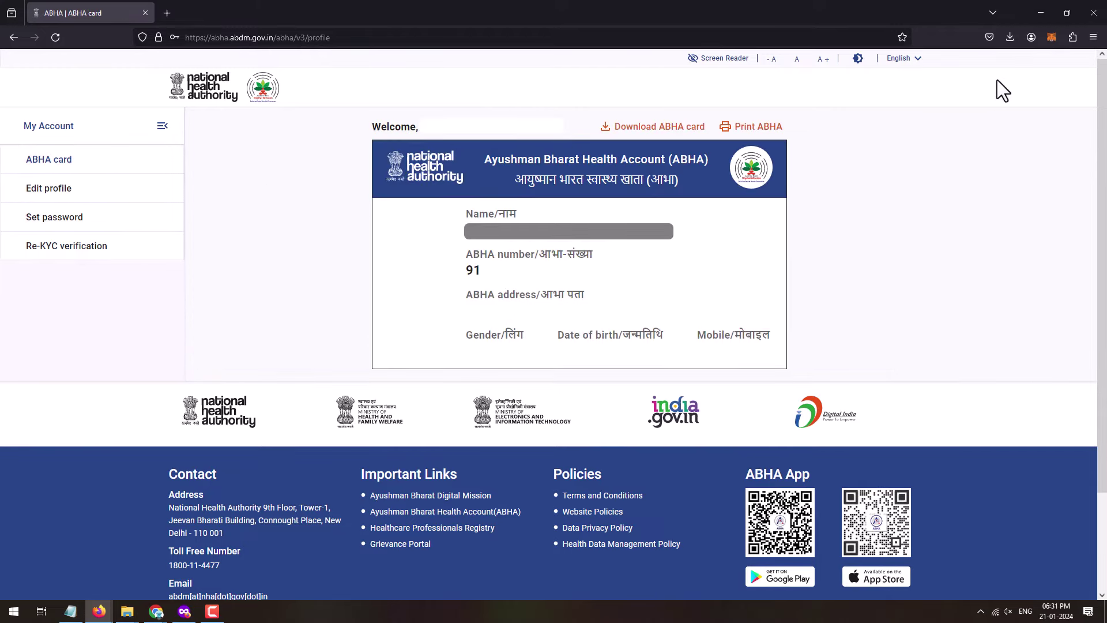
click(929, 104)
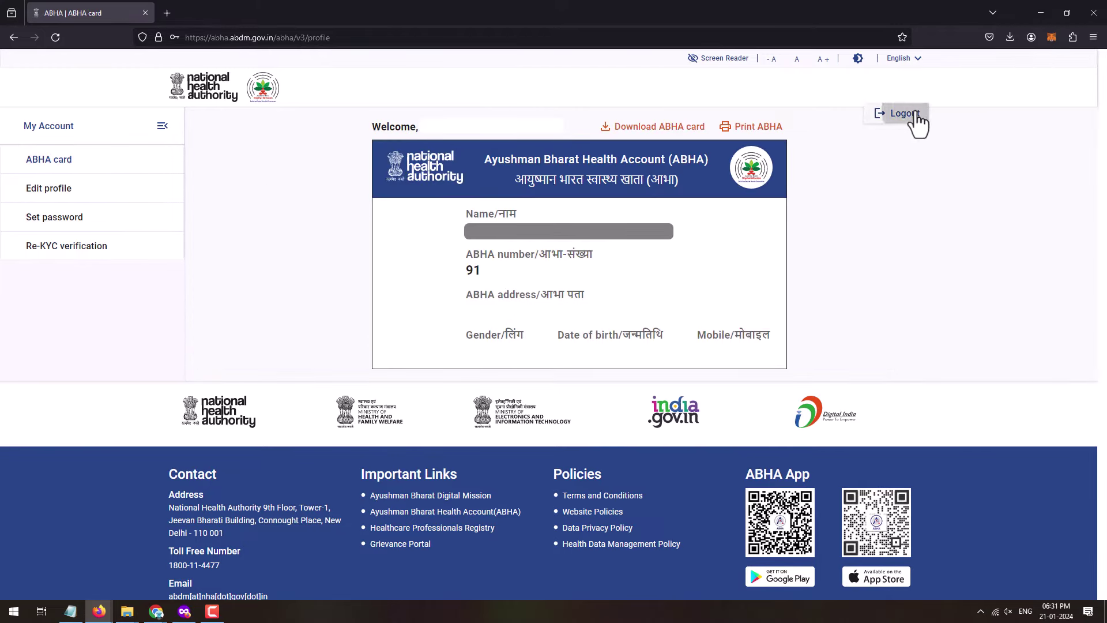
click(917, 114)
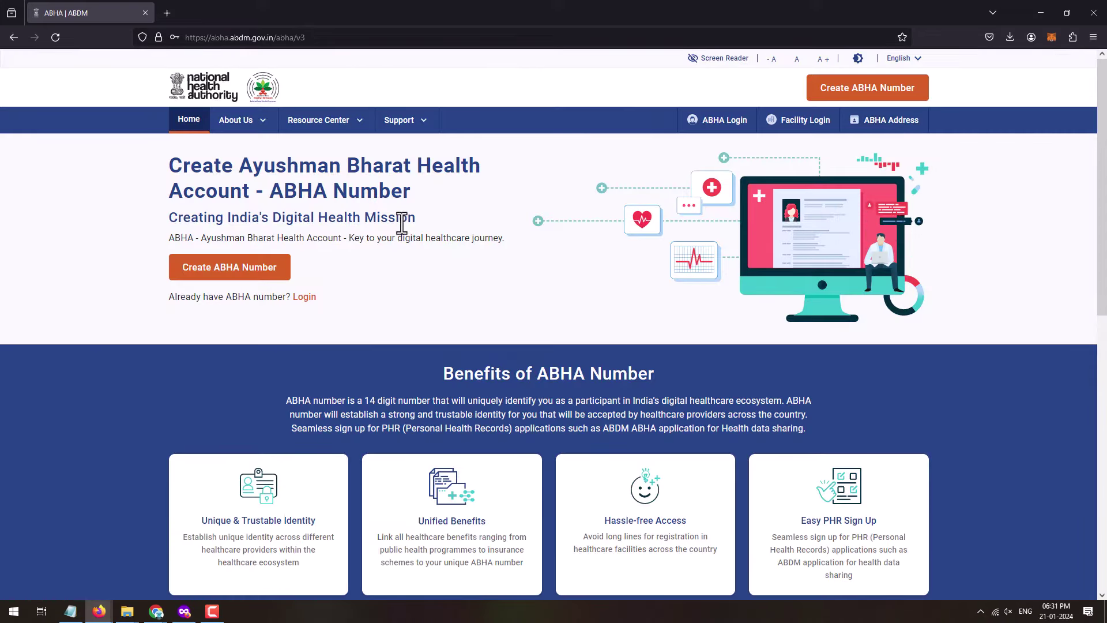
click(306, 297)
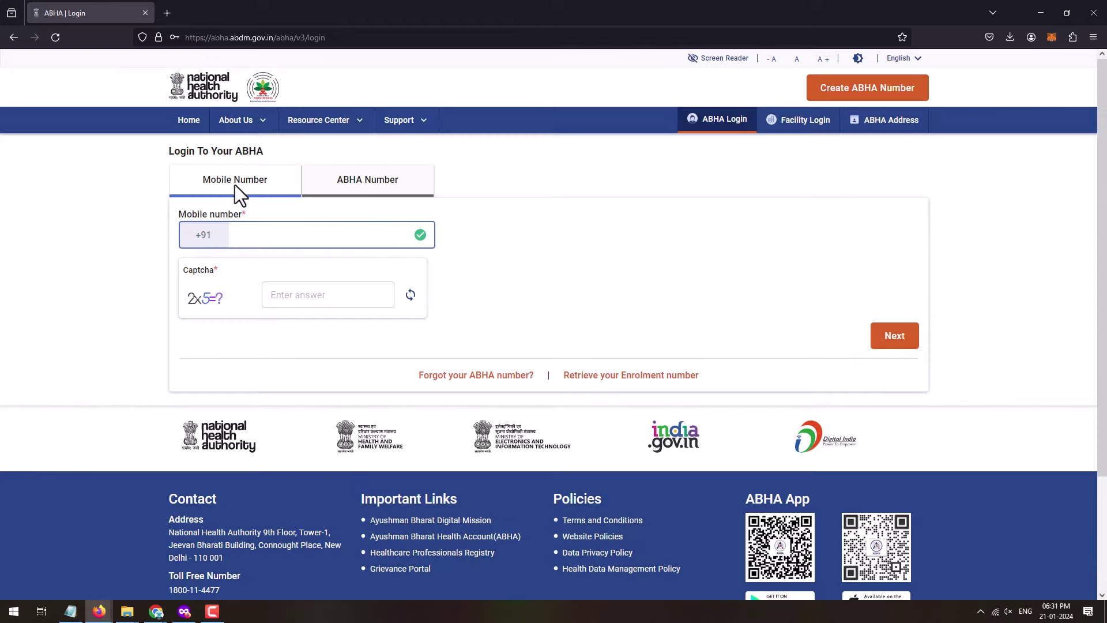
- Log in on the Mobile Number tab with captcha answer 2 and the six-digit OTP
click(362, 186)
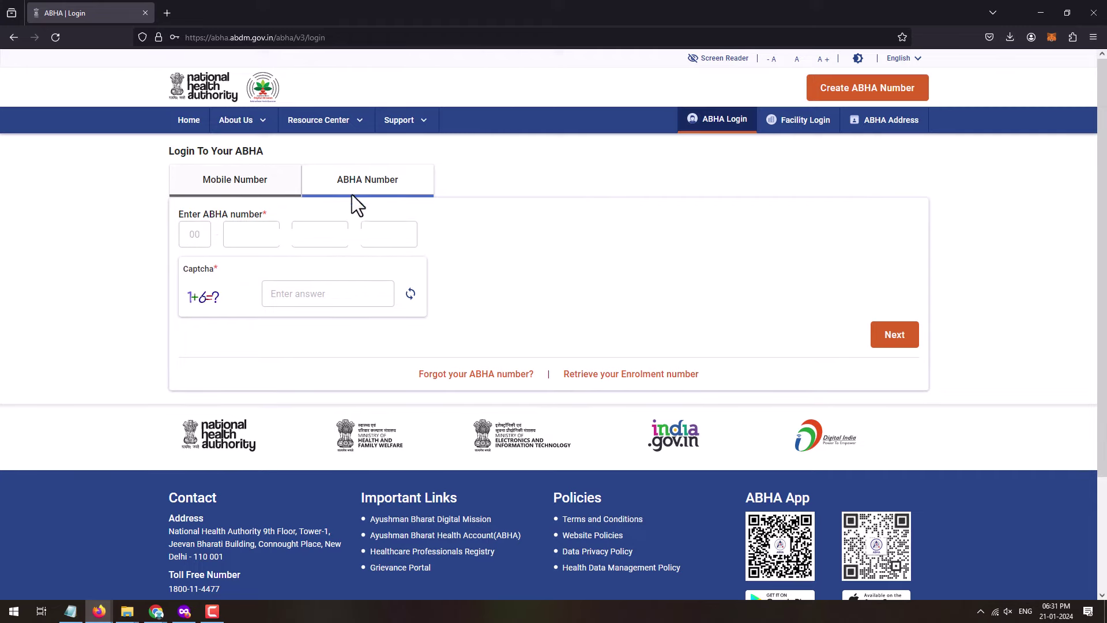
click(320, 296)
text(2)
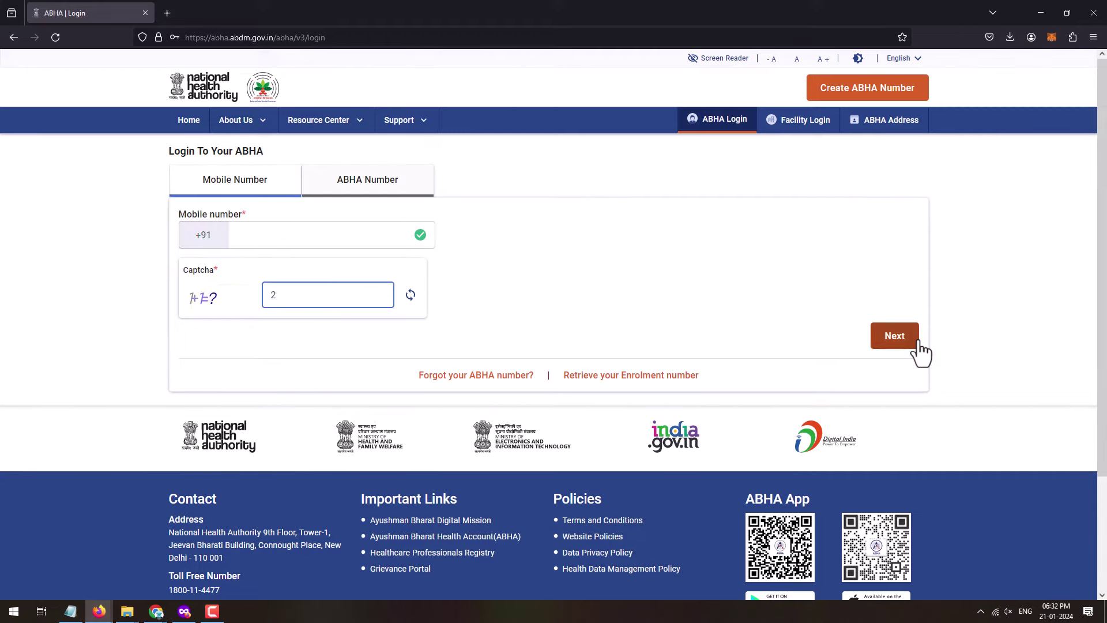
click(918, 345)
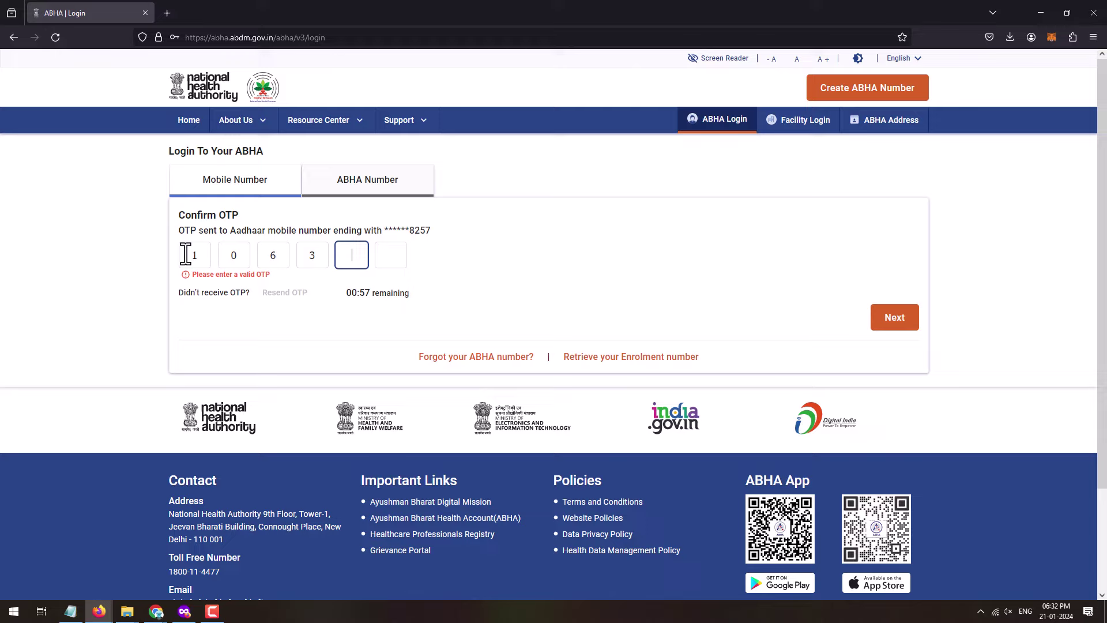
text(4)
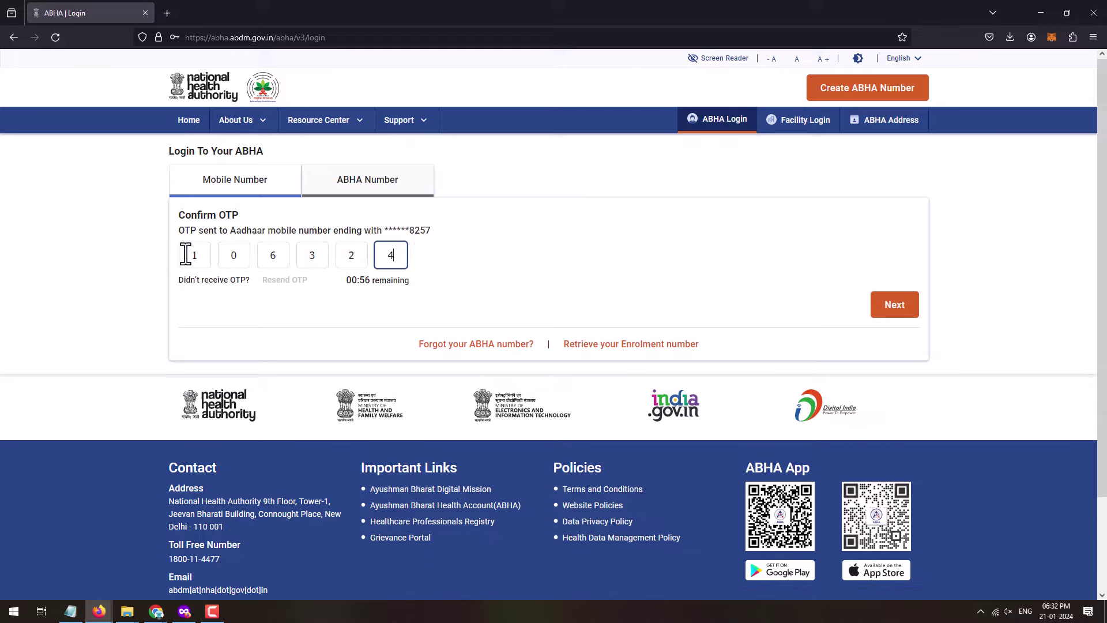
click(886, 301)
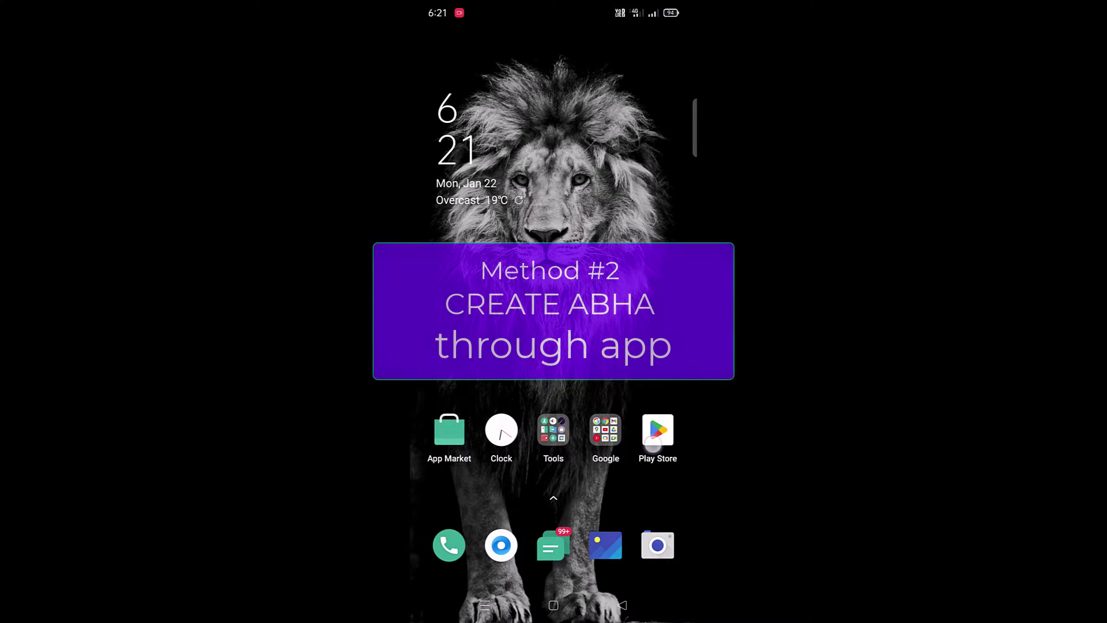
- Search Play Store for 'abha', install National Health Authority's ABHA app, and launch it
click(658, 430)
click(514, 48)
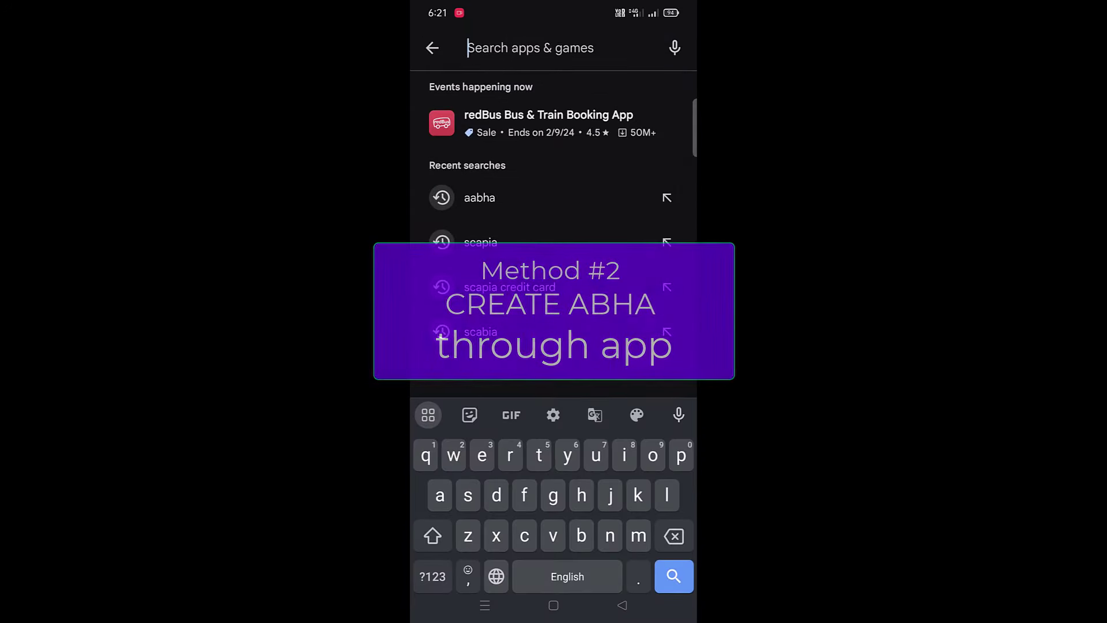
text(abha)
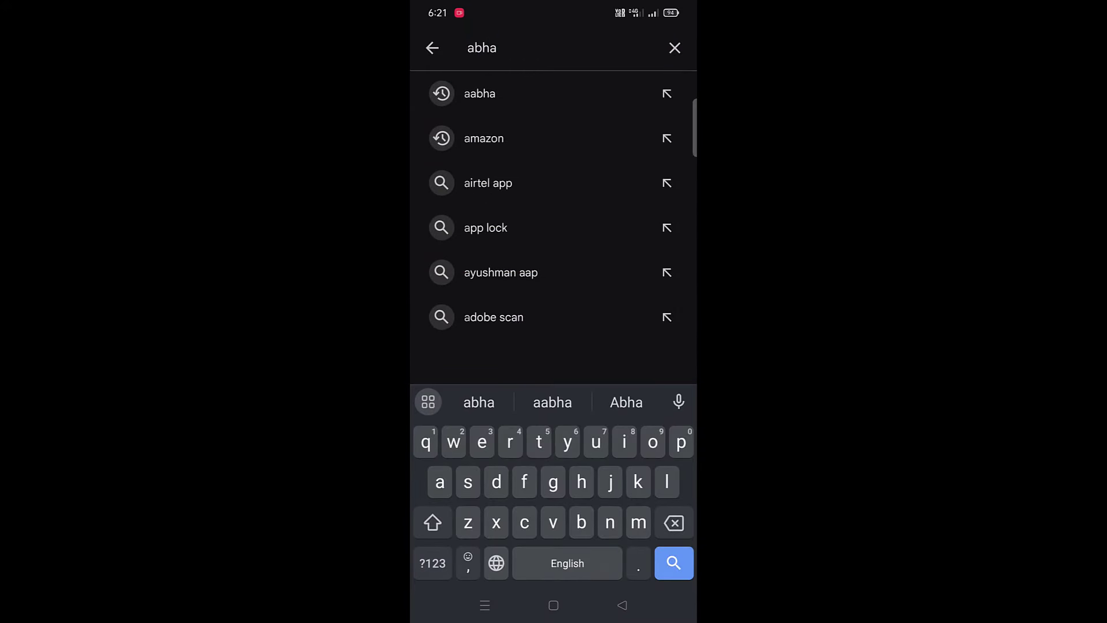
click(673, 563)
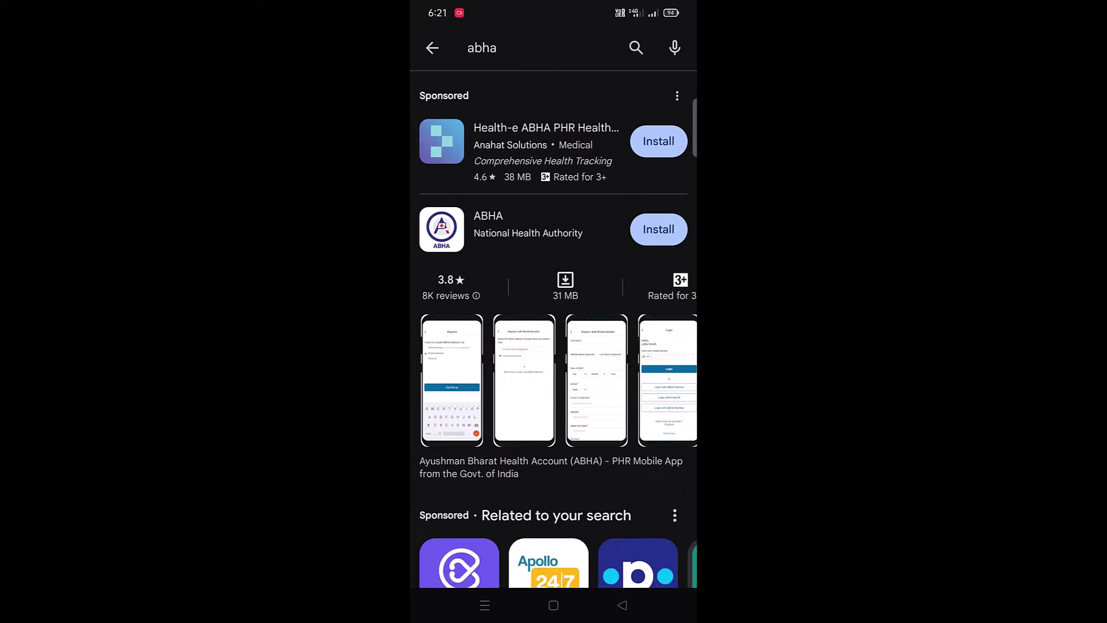
click(659, 229)
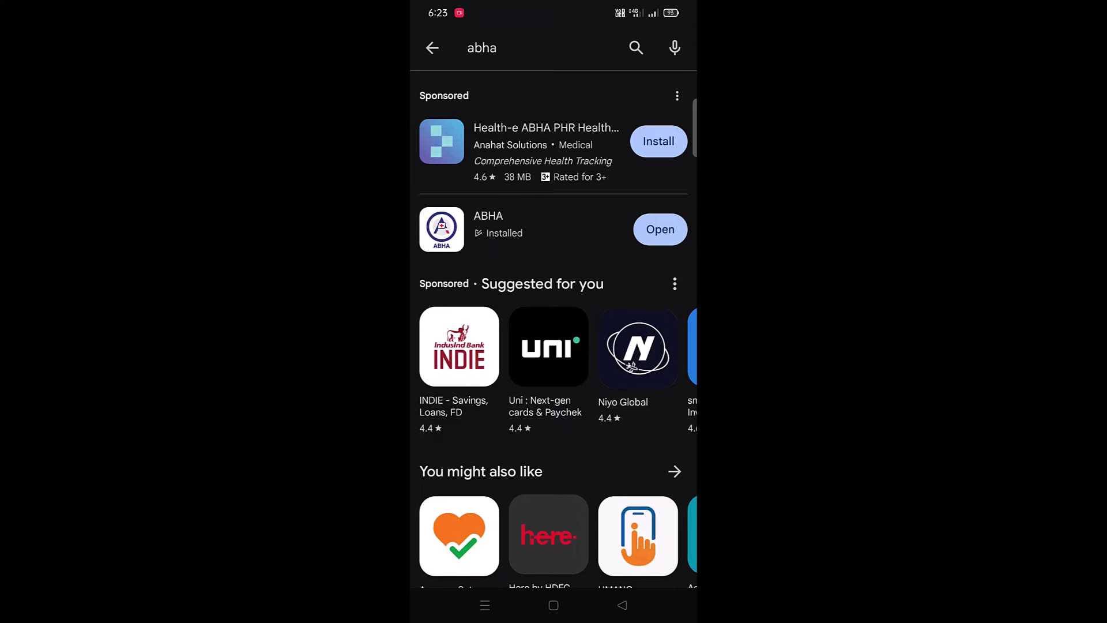
click(660, 229)
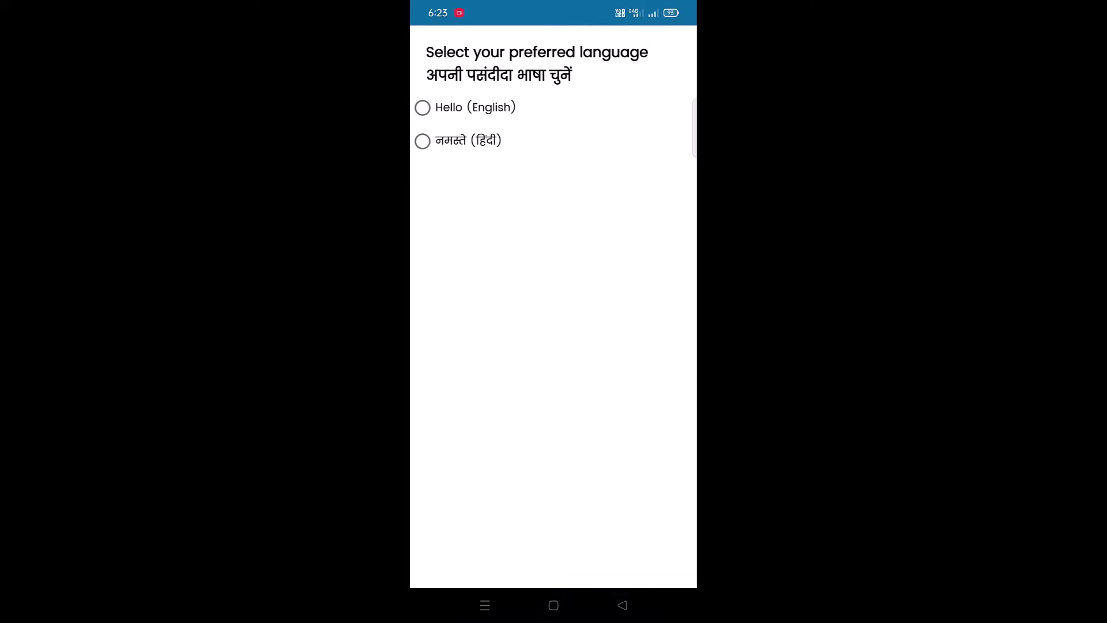
- Choose English as the app language, accept the permission terms, and tap Register
click(423, 107)
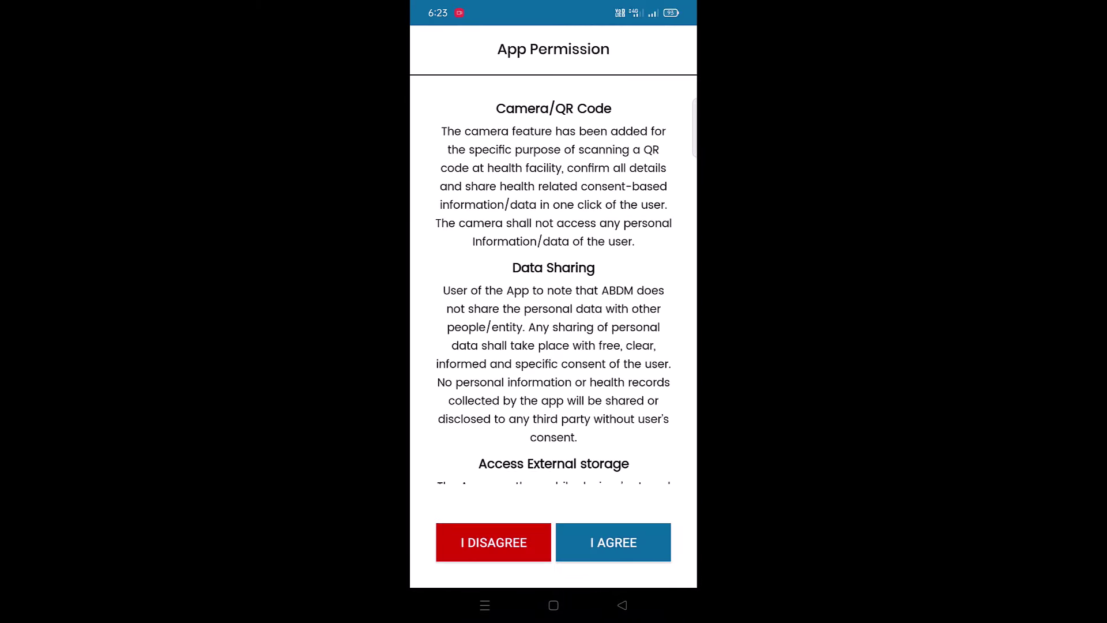
scroll(611, 179, down, 5)
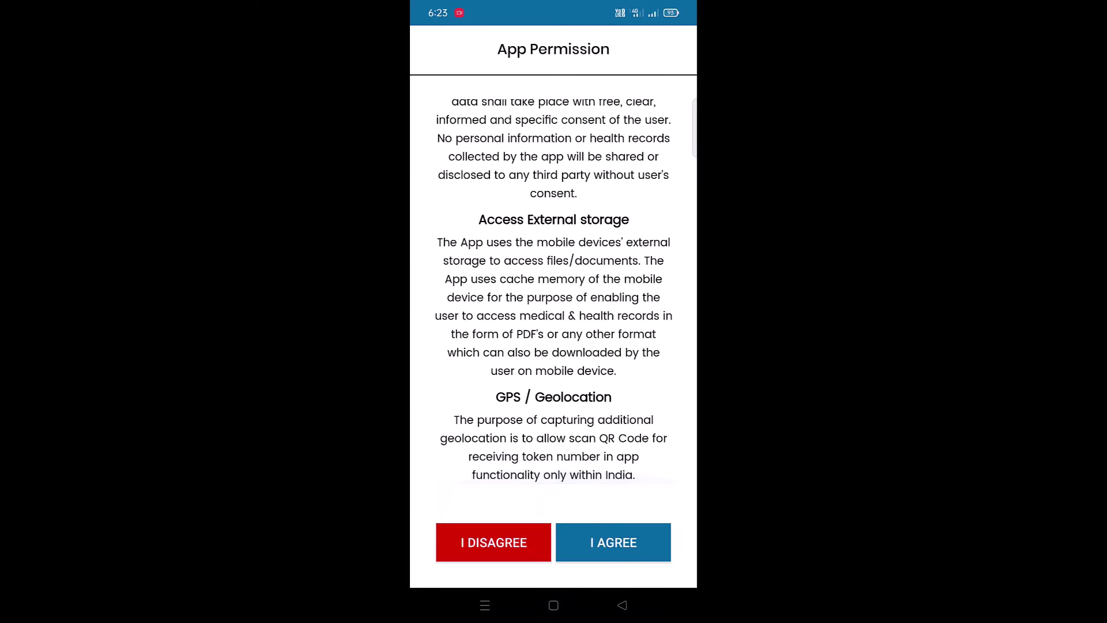
scroll(553, 289, up, 4)
scroll(553, 288, down, 4)
click(638, 542)
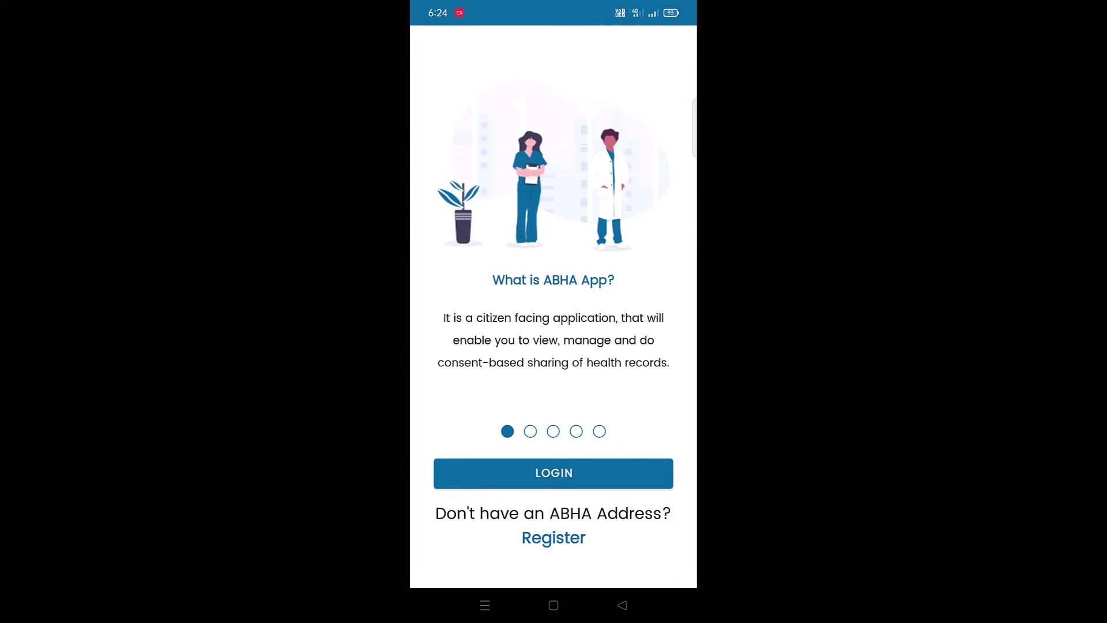
click(571, 538)
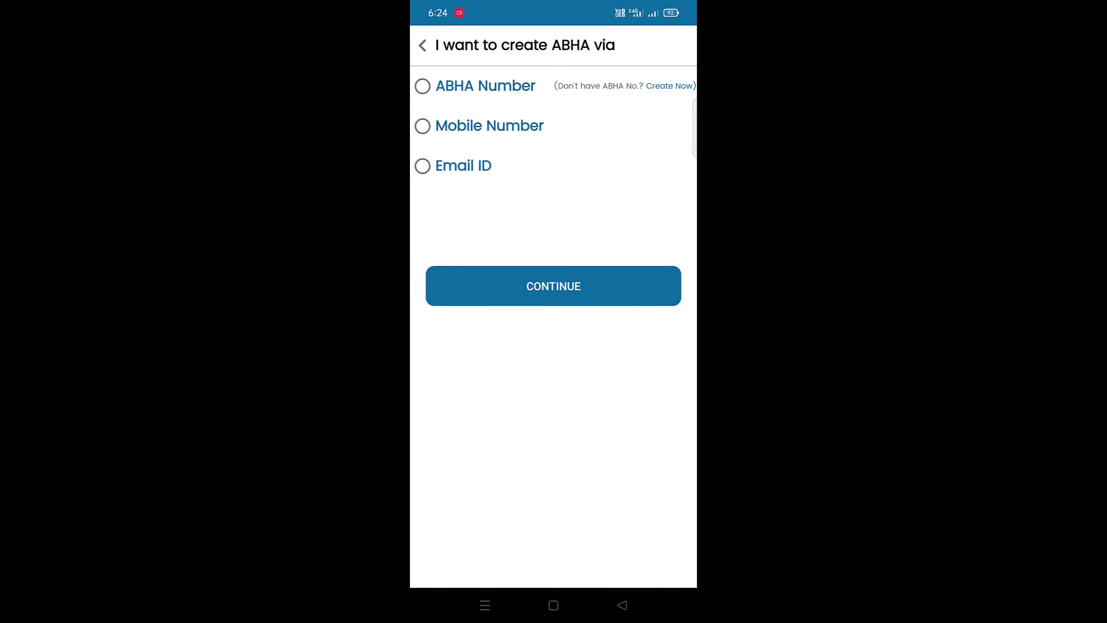
- Choose Create Now, then 'Create your ABHA Number', and continue to Aadhaar entry
click(669, 85)
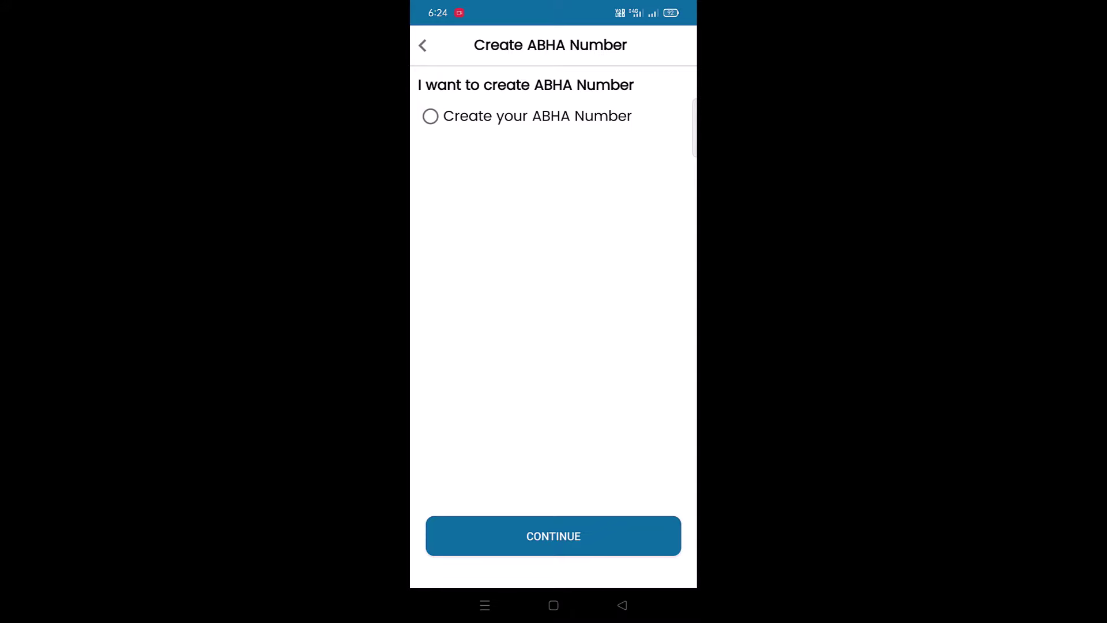
click(431, 116)
click(584, 536)
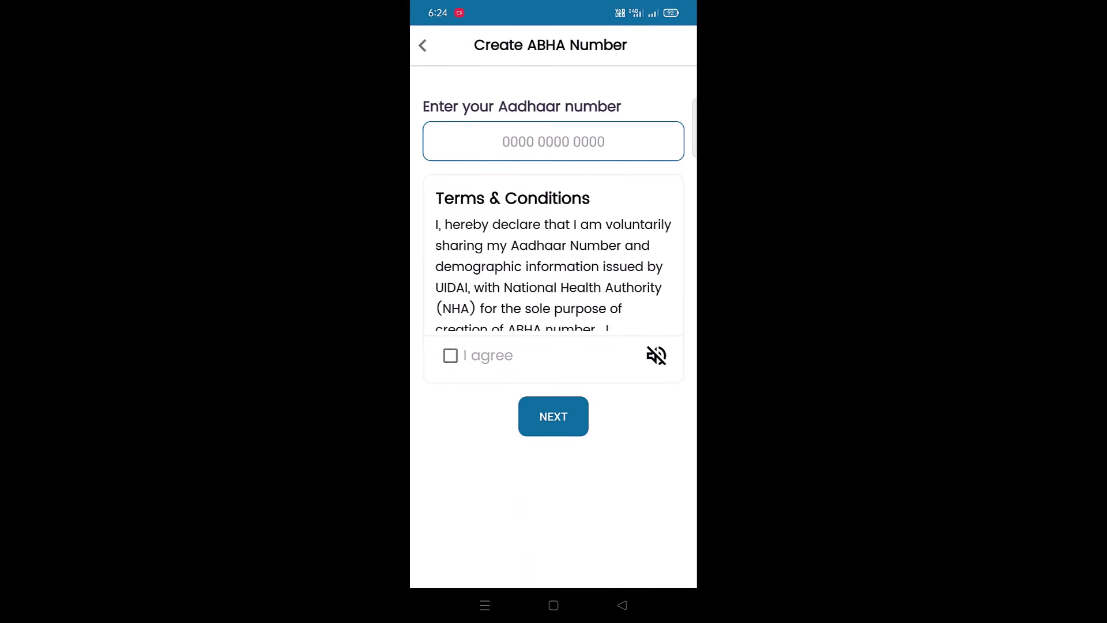
- Enter the Aadhaar number, agree to the terms and conditions, and submit
click(553, 141)
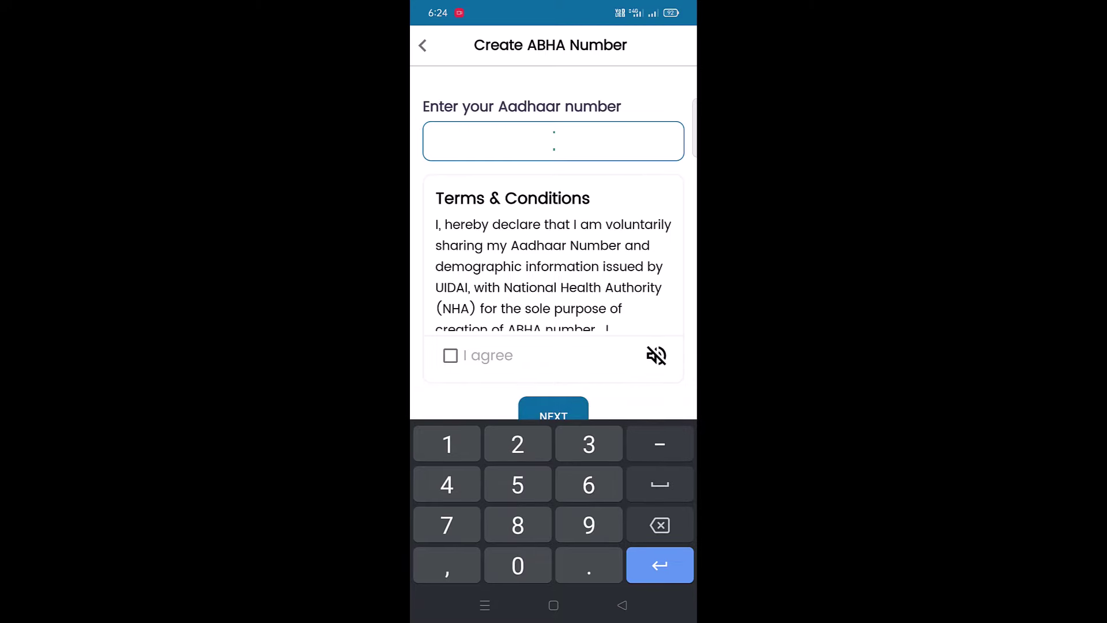
key(Escape)
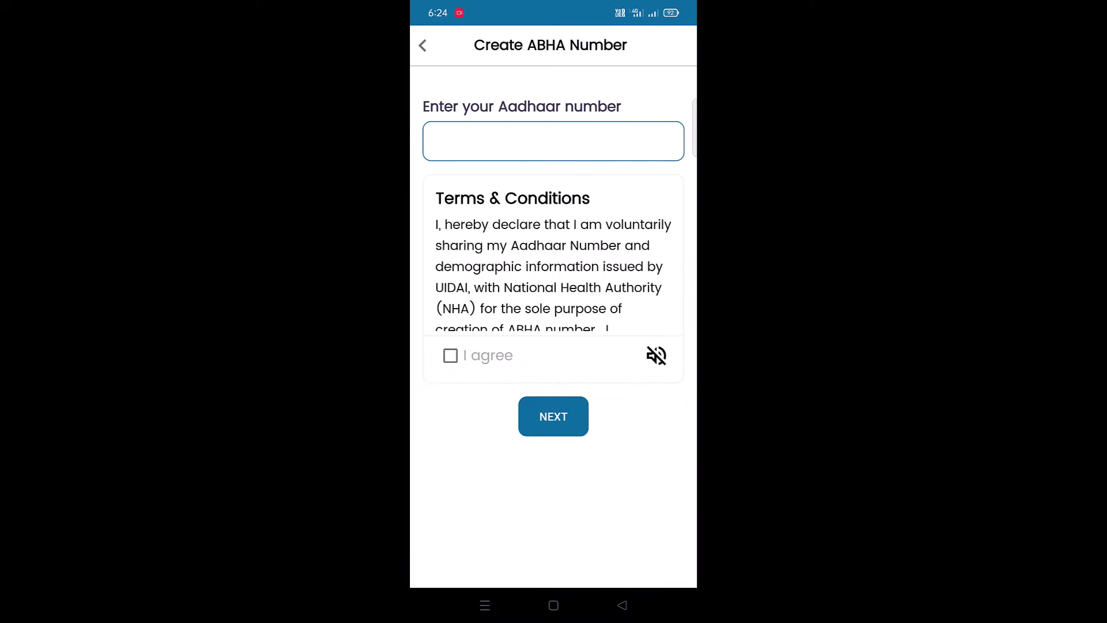
scroll(552, 271, down, 10)
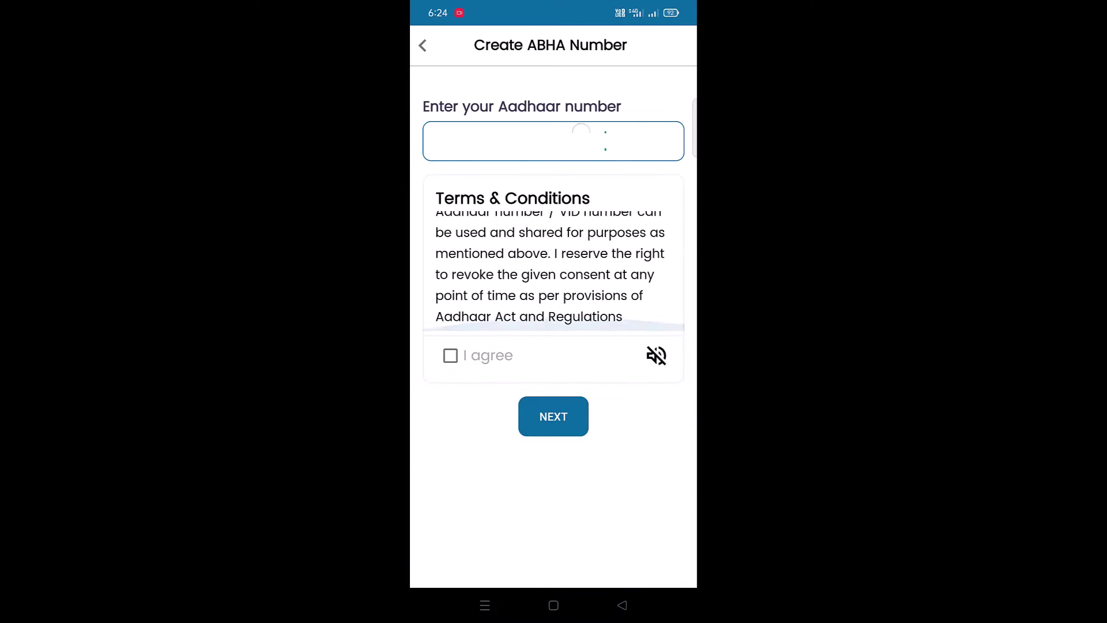
click(451, 356)
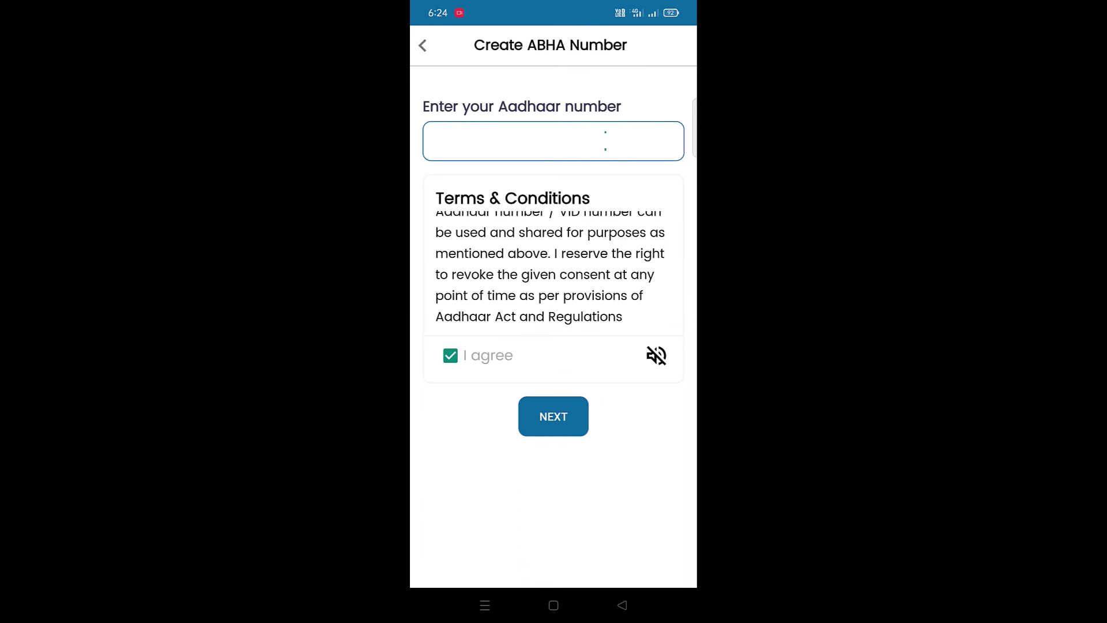
click(553, 416)
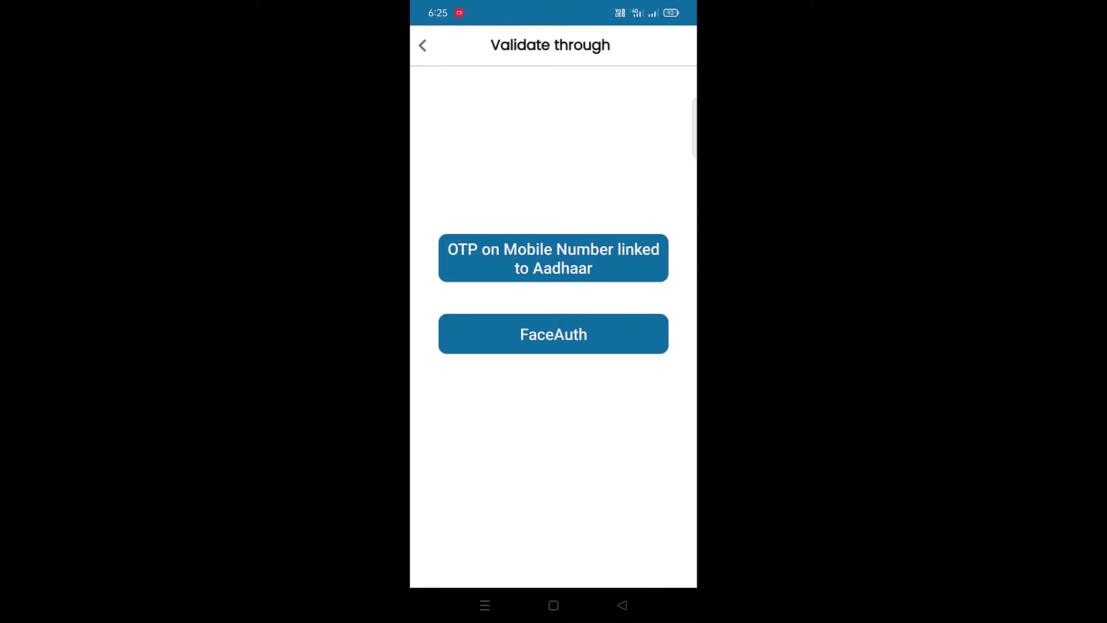
- Skip FaceAuth and verify with the OTP sent to the Aadhaar-linked mobile
click(580, 337)
click(592, 345)
click(554, 258)
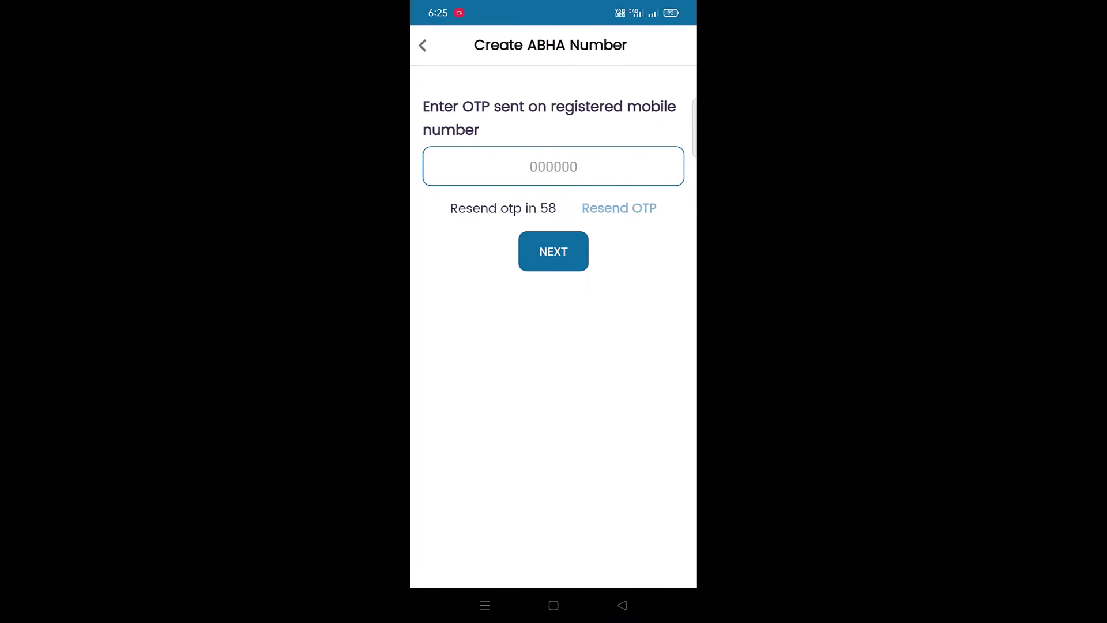
click(629, 166)
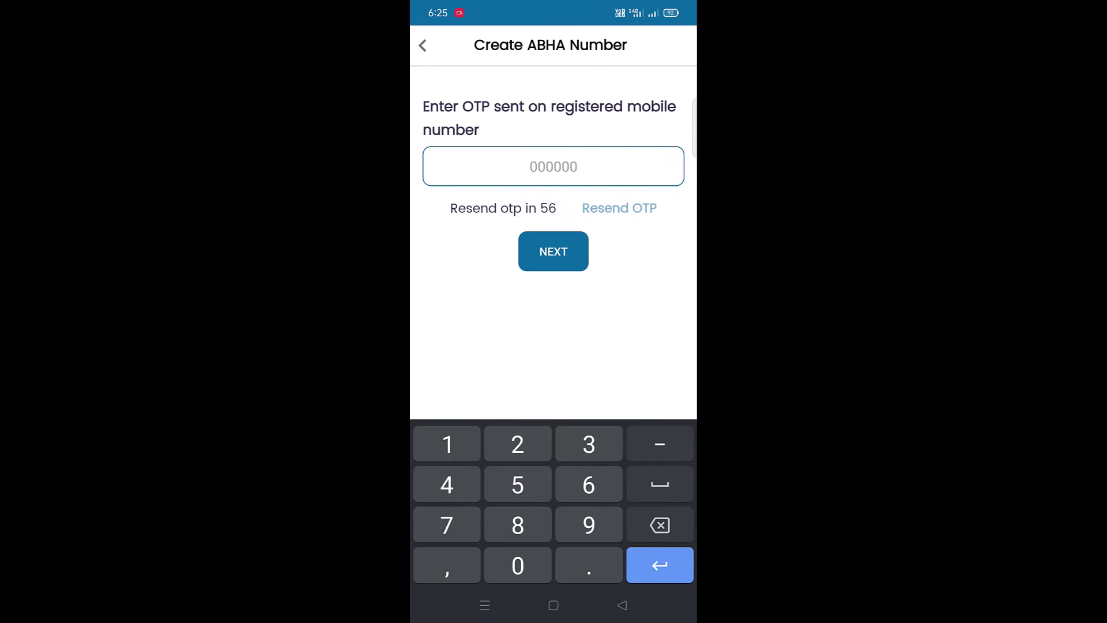
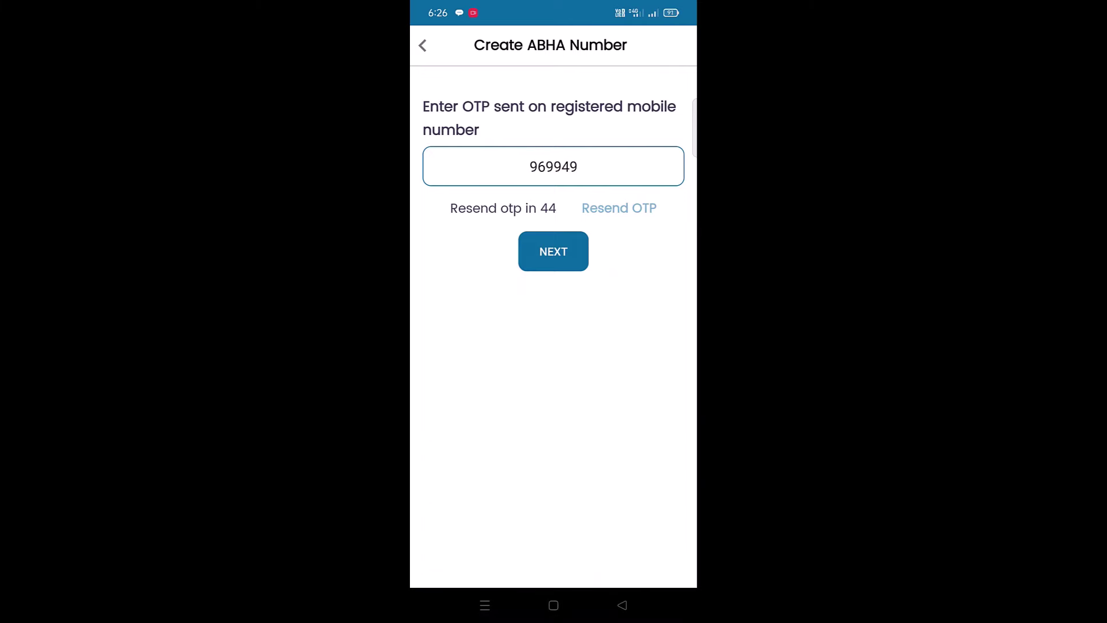
click(565, 247)
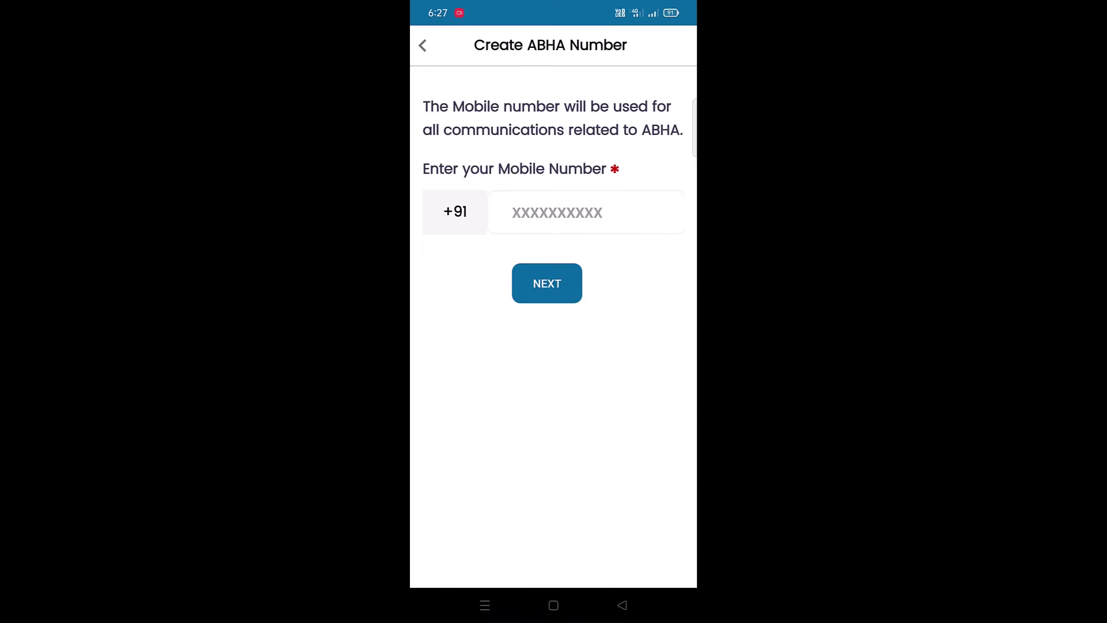
- Enter the contact mobile number and submit it to create the ABHA number
click(585, 212)
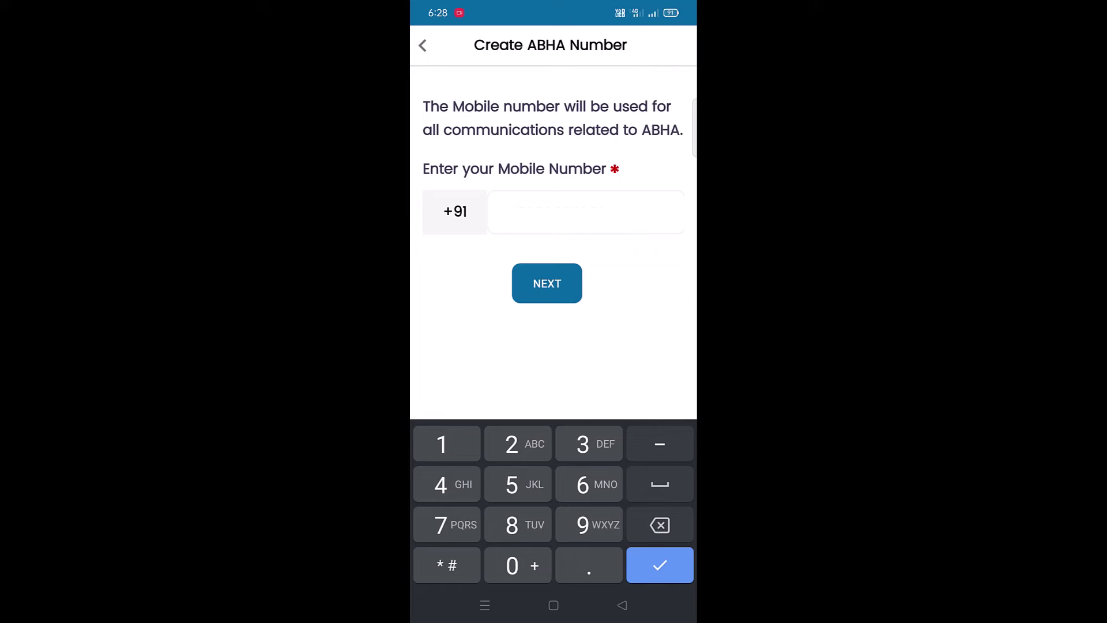
click(627, 604)
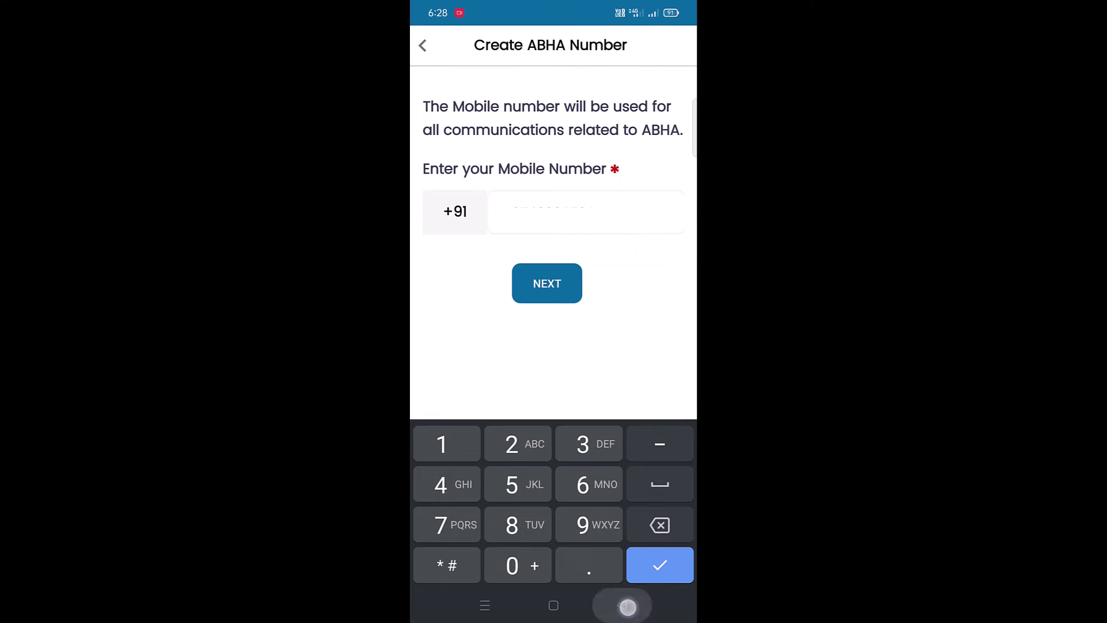
click(554, 280)
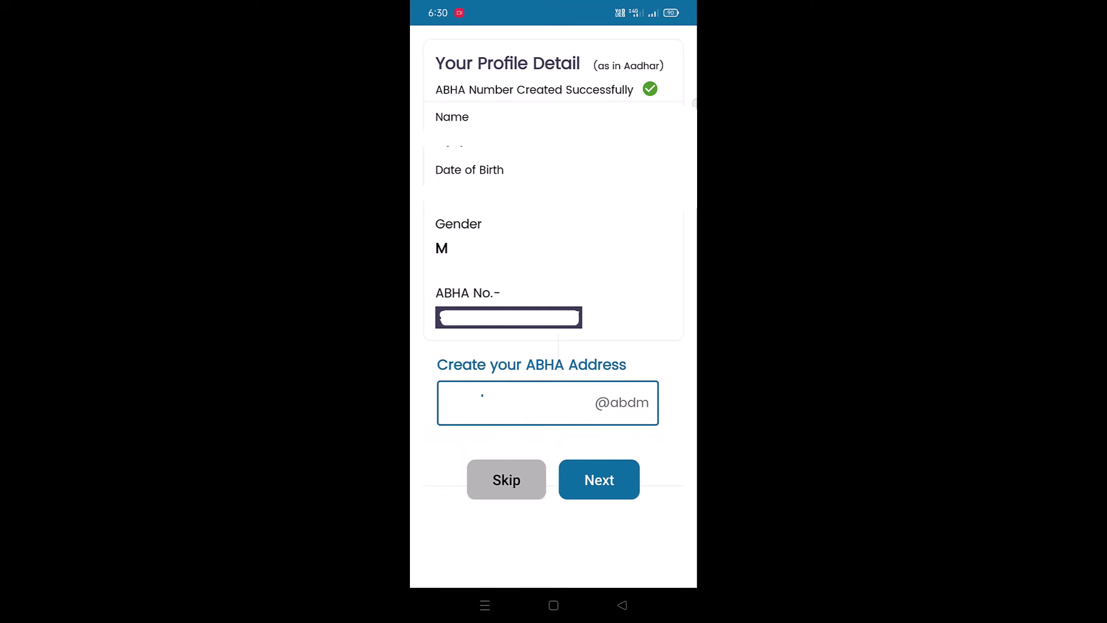
- Continue past Your Profile Detail and allow the app access to photos and media
click(616, 483)
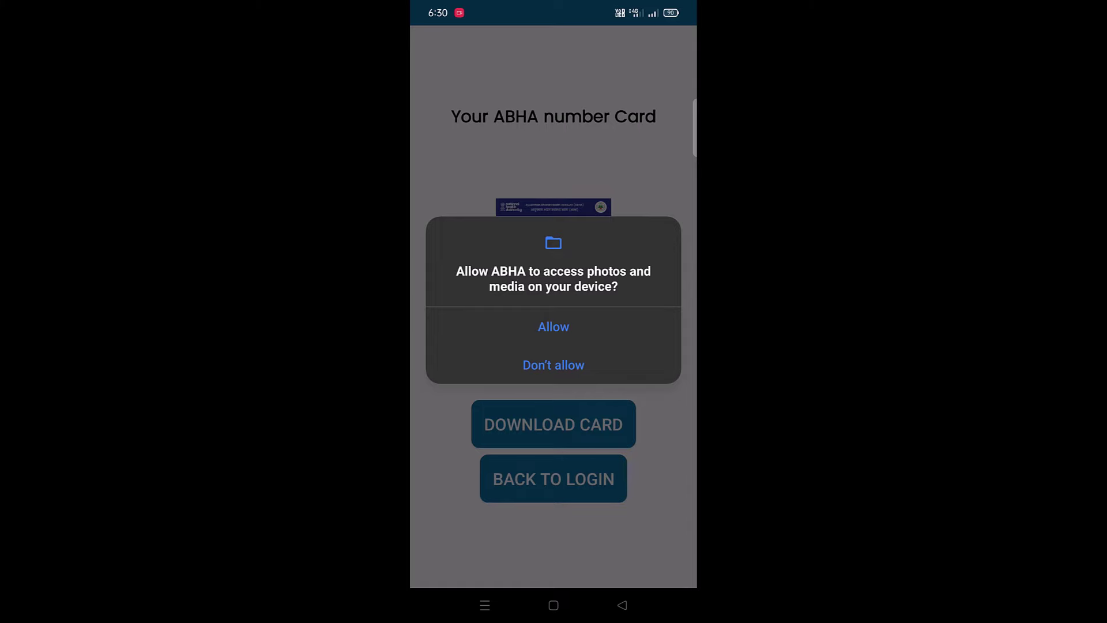
click(554, 327)
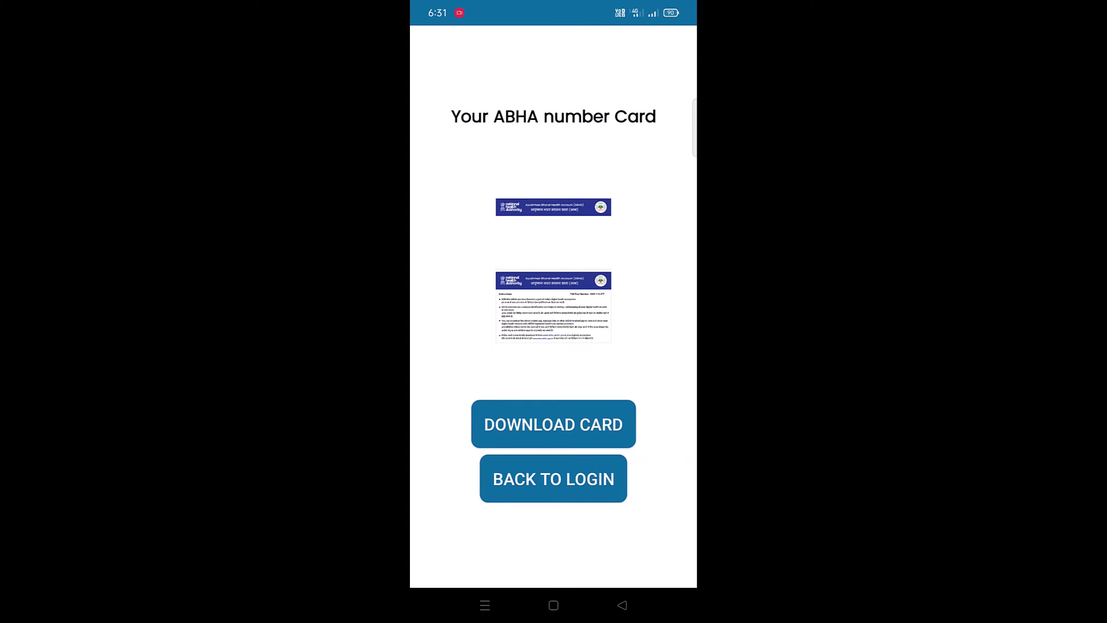
- Download the ABHA card, view the saved card image full-screen, then close it
click(592, 422)
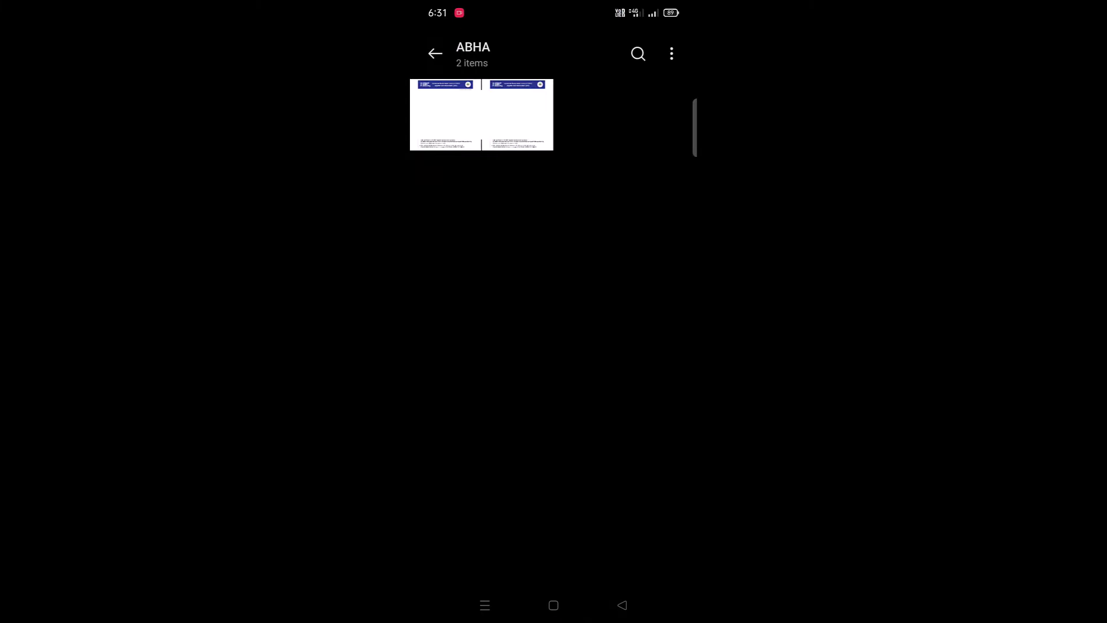
click(482, 115)
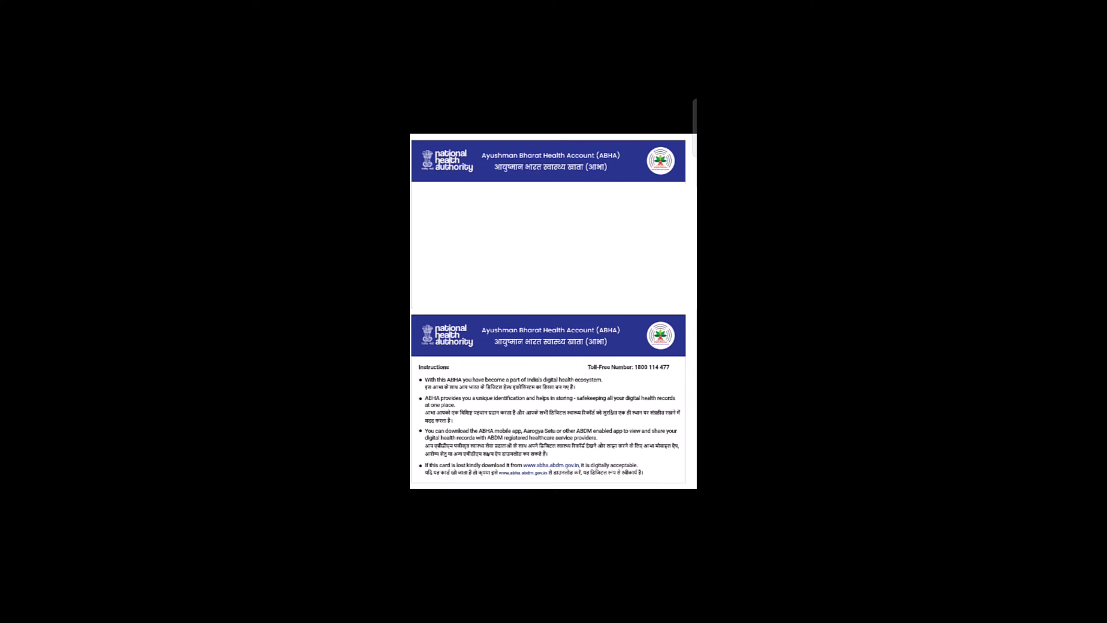
key(Escape)
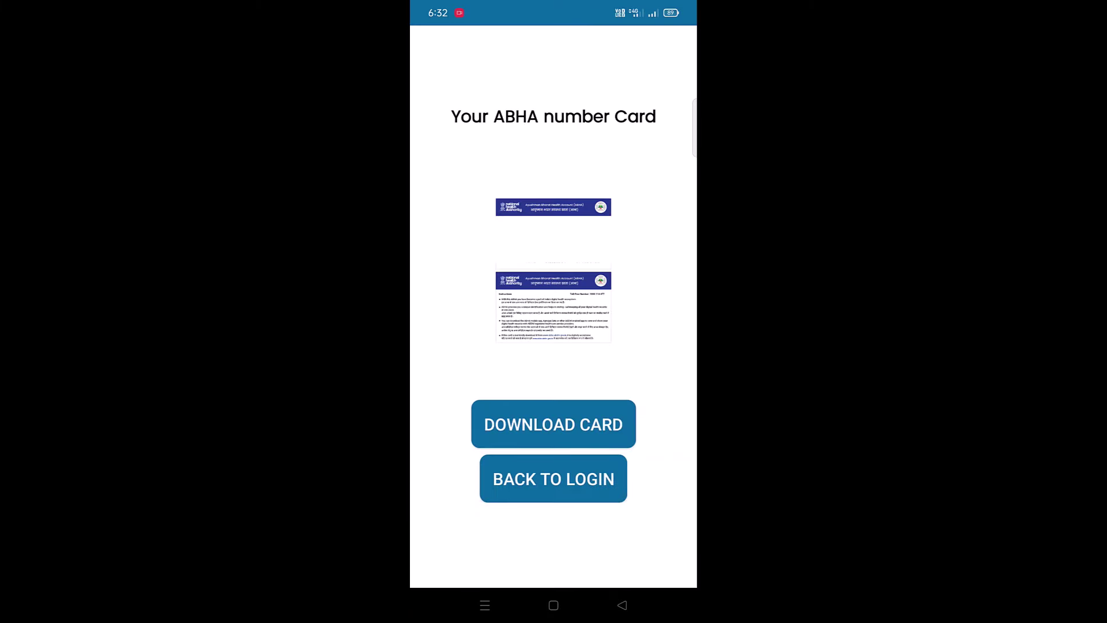